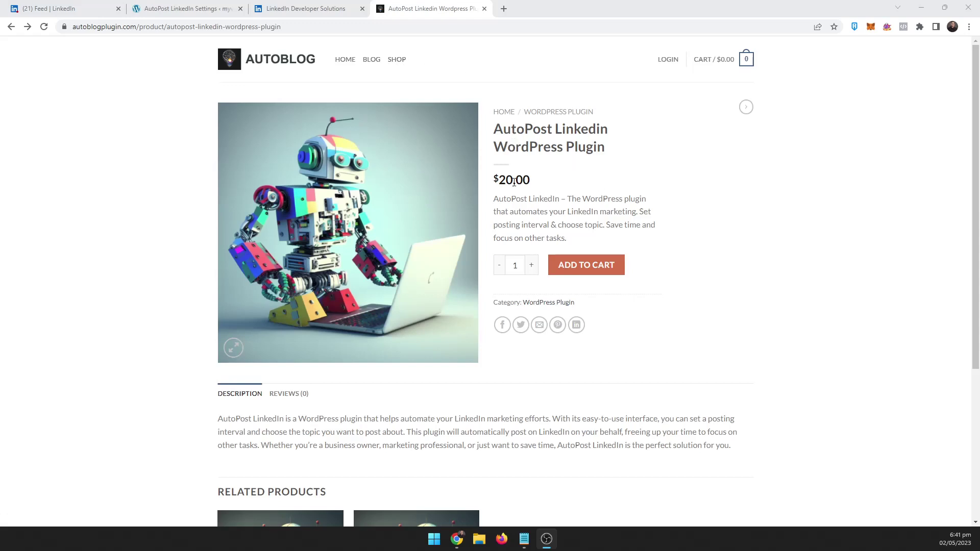
Switch to the WordPress AutoPost LinkedIn Settings tab, where all credential fields are empty.
{"action": "left_click", "coordinate": [182, 5]}
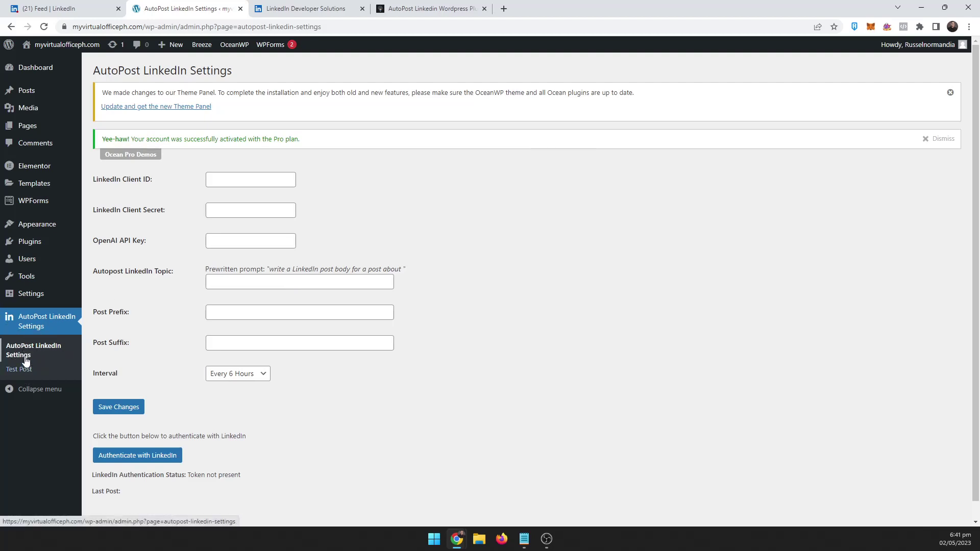
Reload the AutoPost LinkedIn Settings page, then go to the LinkedIn Developers My apps list.
{"action": "left_click", "coordinate": [22, 352]}
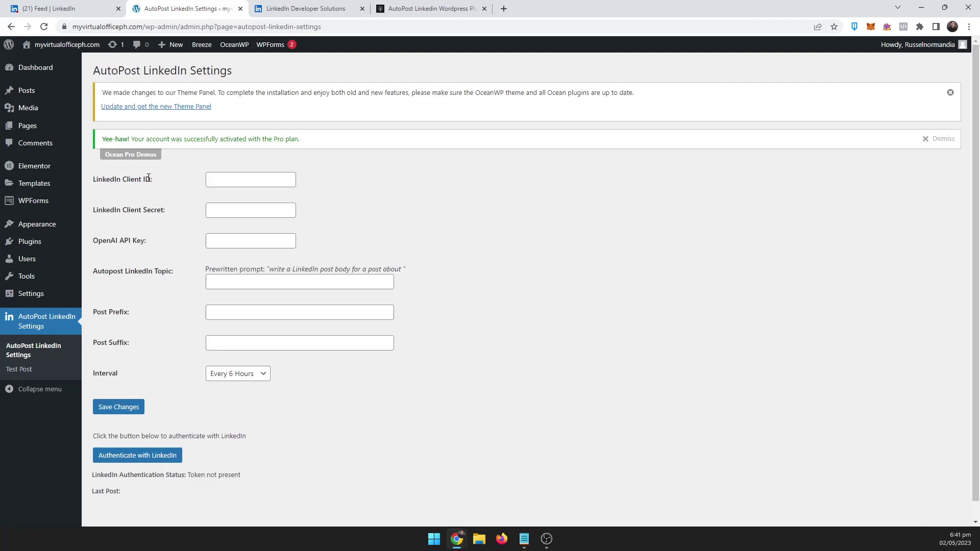
{"action": "left_click", "coordinate": [303, 5]}
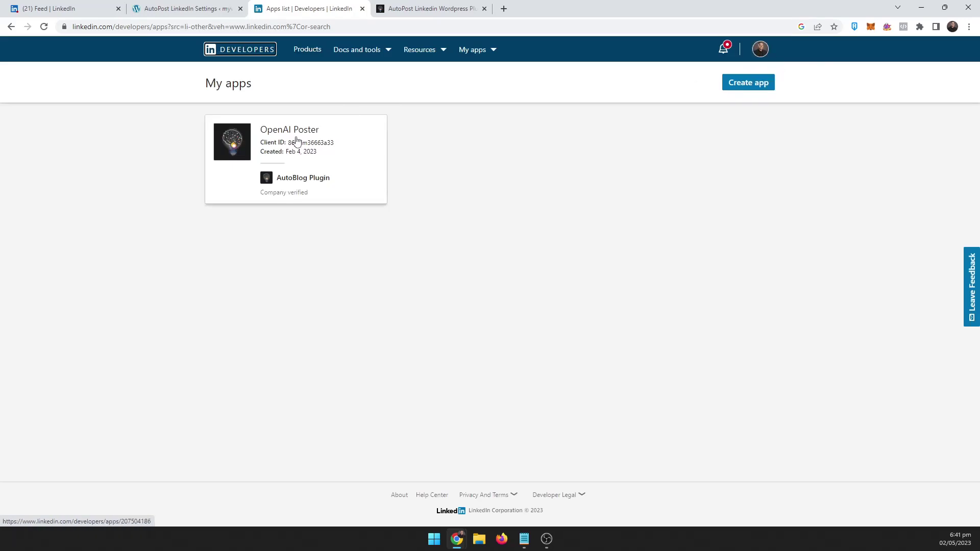
Open the OpenAI Poster app's Auth page to see its Client ID, Client Secret and redirect URL.
{"action": "left_click", "coordinate": [342, 146]}
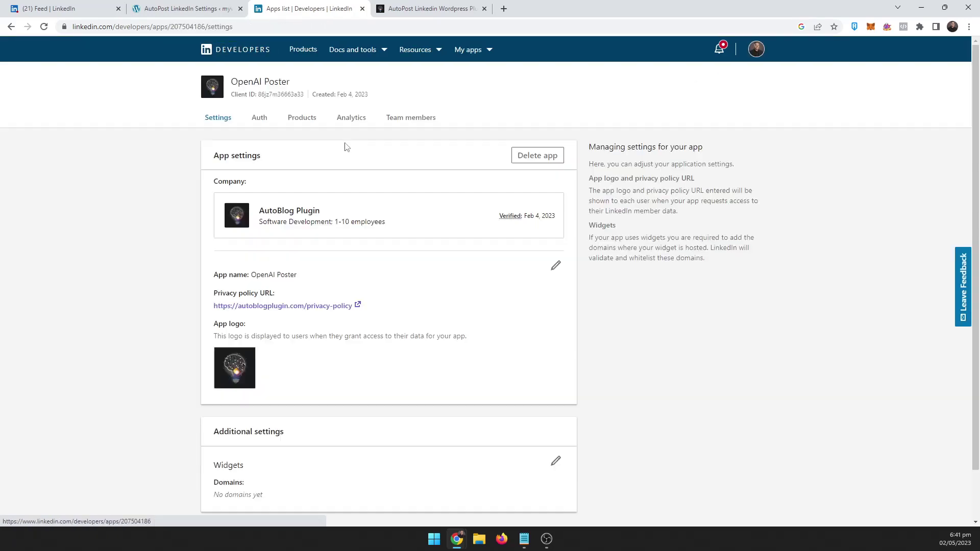
{"action": "scroll", "coordinate": [407, 148], "scroll_direction": "down", "scroll_amount": 2}
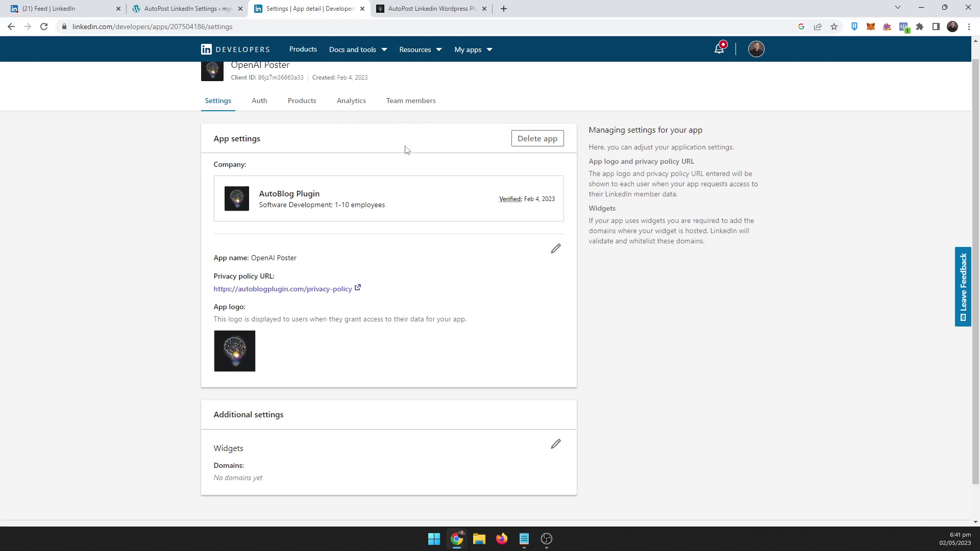
{"action": "scroll", "coordinate": [434, 149], "scroll_direction": "up", "scroll_amount": 2}
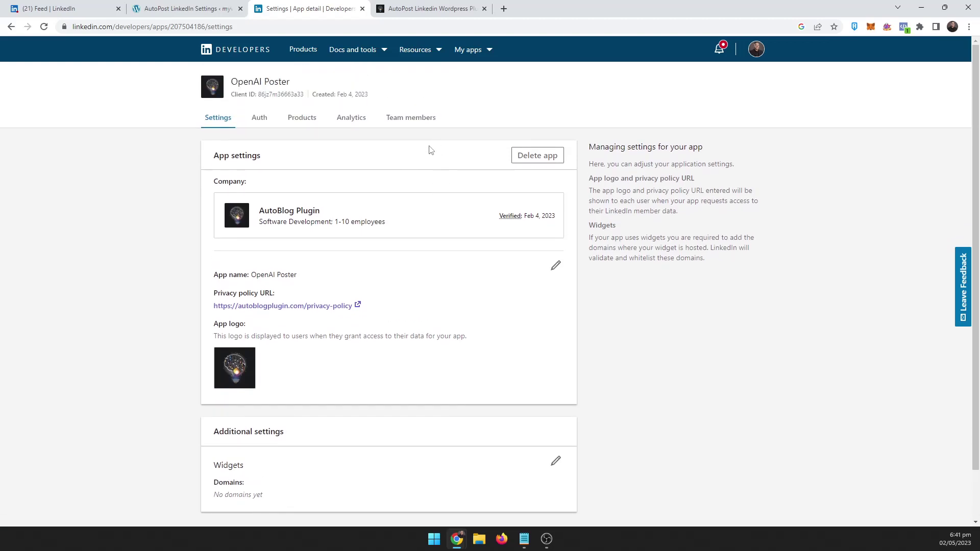
{"action": "left_click", "coordinate": [260, 119]}
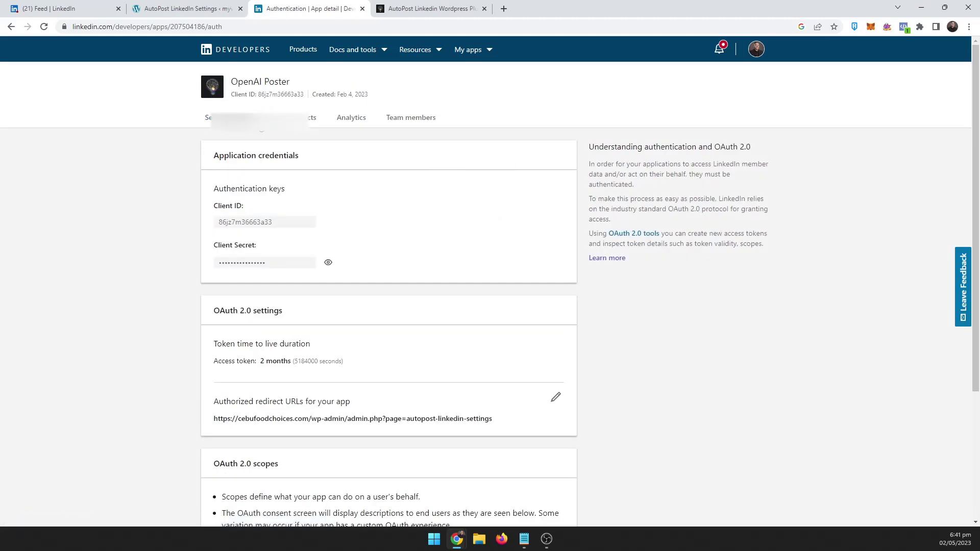
{"action": "scroll", "coordinate": [396, 158], "scroll_direction": "down", "scroll_amount": 1}
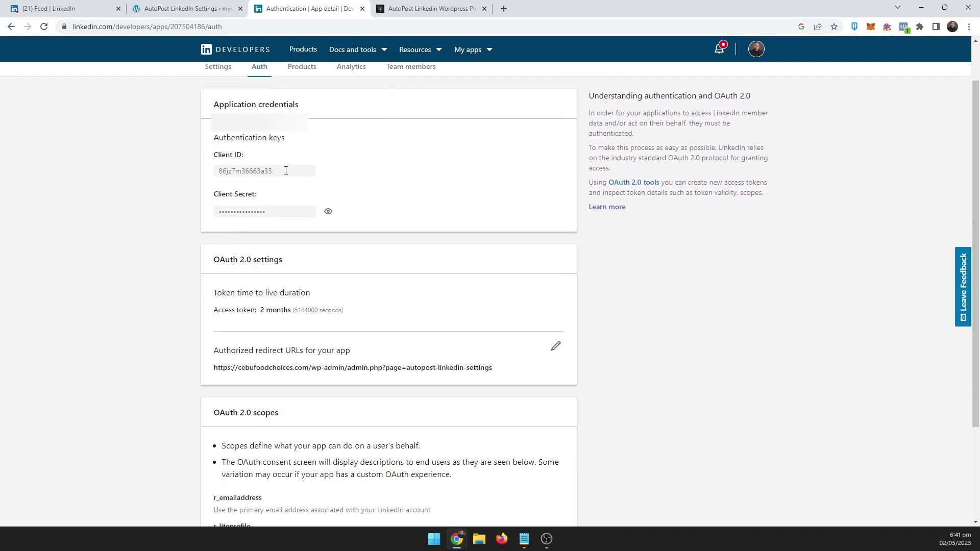
{"action": "scroll", "coordinate": [287, 174], "scroll_direction": "down", "scroll_amount": 1}
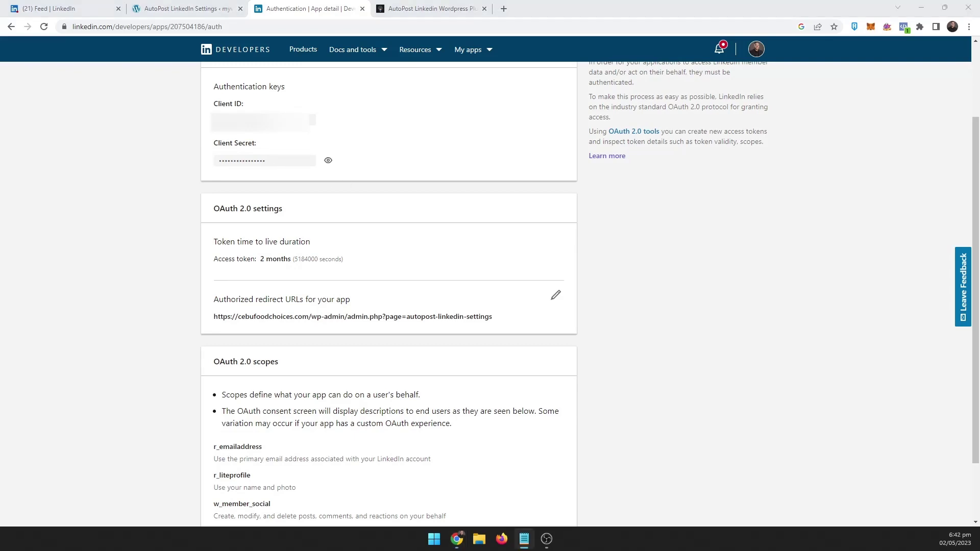
Paste the LinkedIn app's Client ID and Client Secret from the notes into the WordPress fields.
{"action": "left_click", "coordinate": [169, 6]}
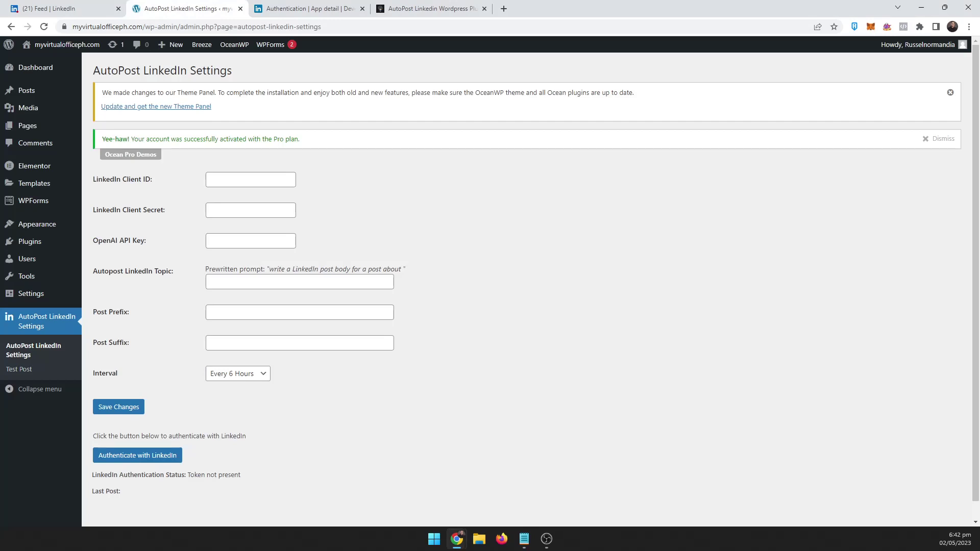
{"action": "key", "text": "alt+Tab"}
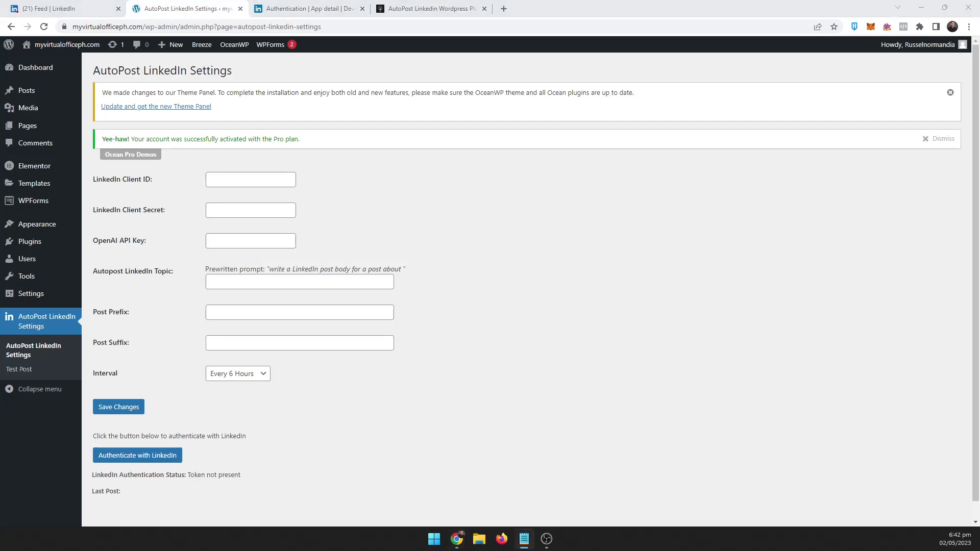
{"action": "left_click", "coordinate": [257, 181]}
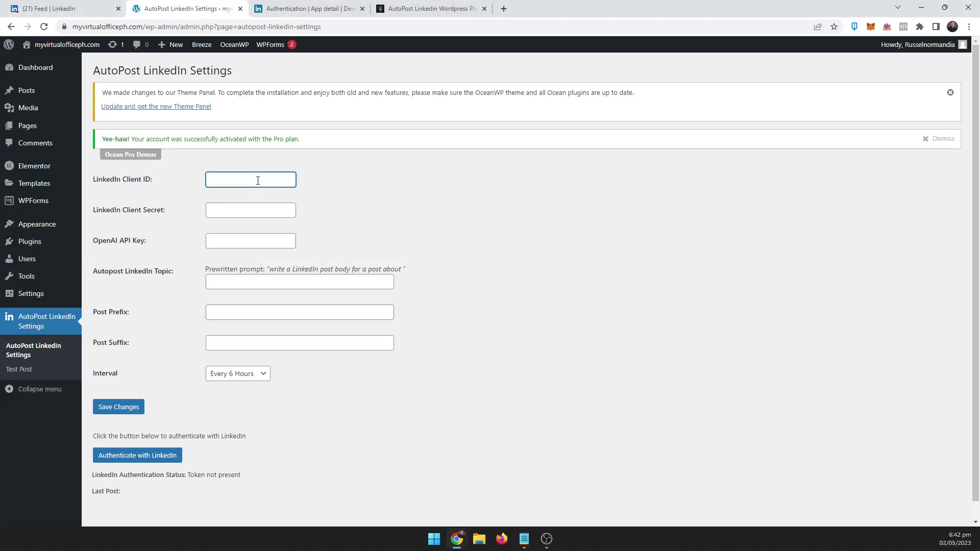
{"action": "key", "text": "ctrl+v"}
{"action": "key", "text": "alt+Tab"}
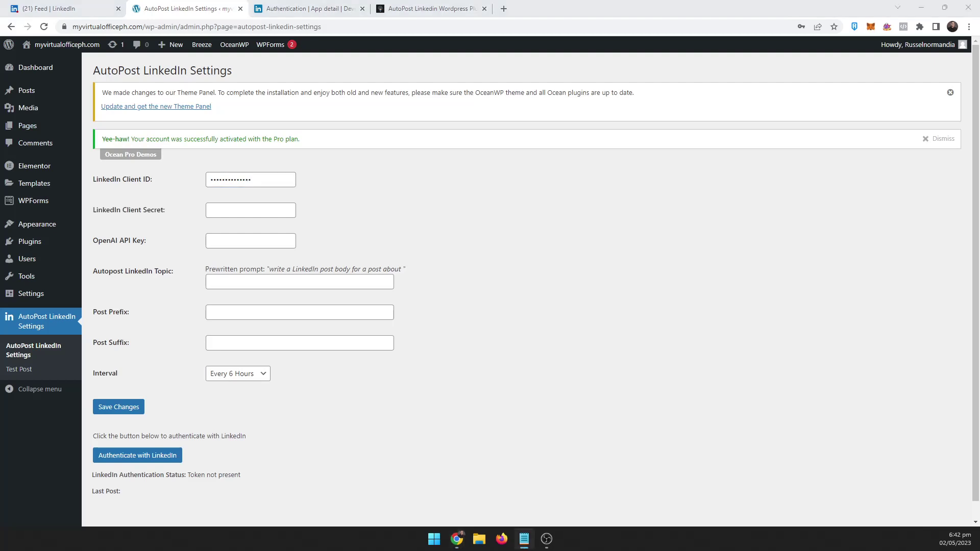
{"action": "left_click", "coordinate": [218, 211]}
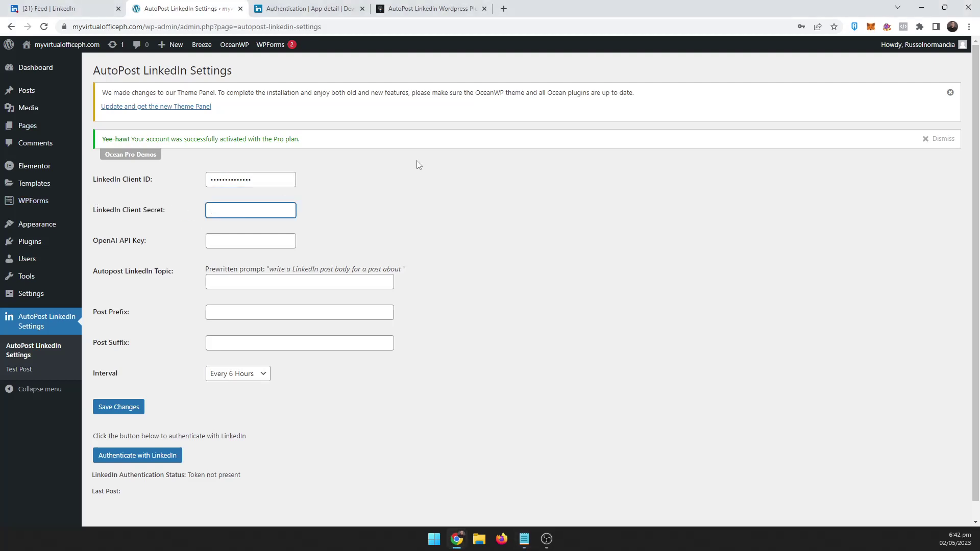
{"action": "key", "text": "ctrl+v"}
{"action": "key", "text": "alt+Tab"}
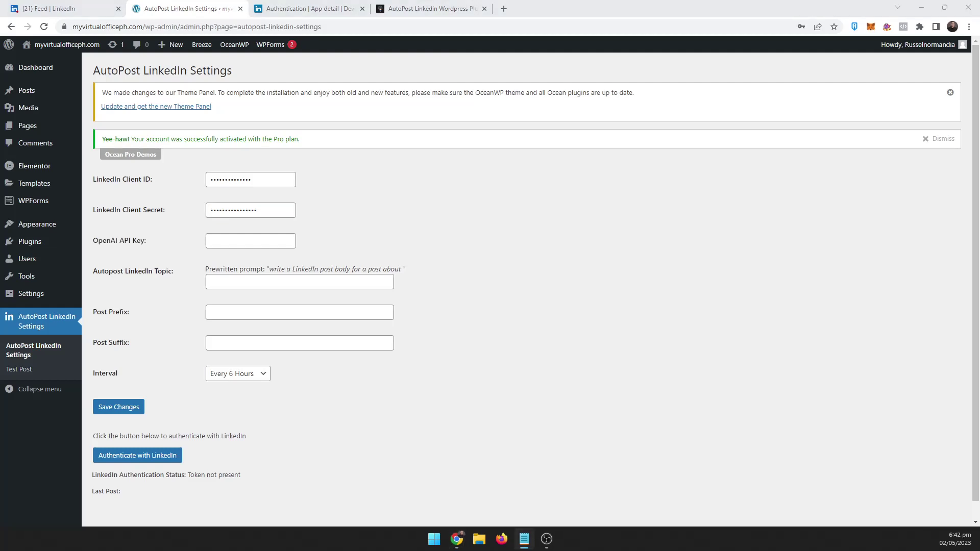
Paste the OpenAI API key, set topic 'something motivational and inspirational' and prefix 'This post was auto created by ChatGPT'.
{"action": "left_click", "coordinate": [250, 240]}
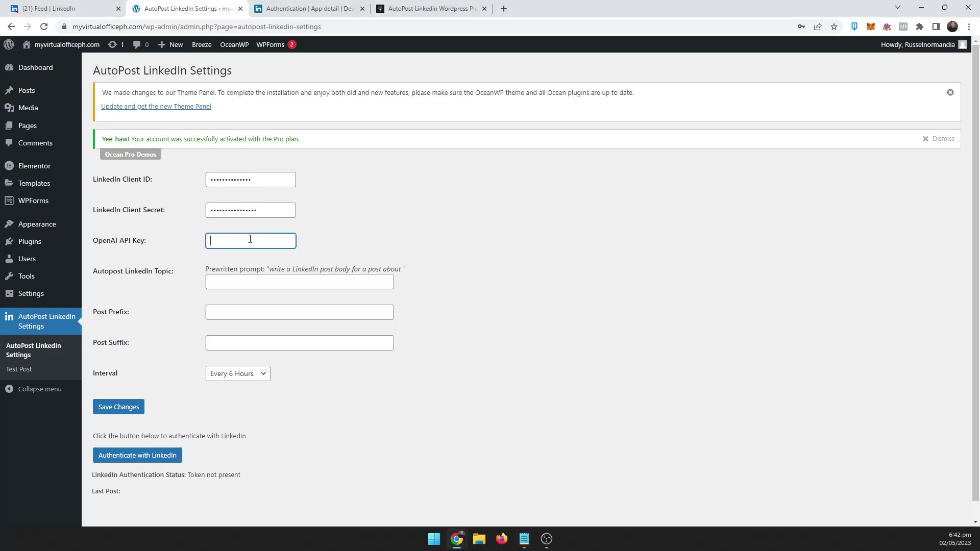
{"action": "key", "text": "ctrl+v"}
{"action": "left_click", "coordinate": [303, 277]}
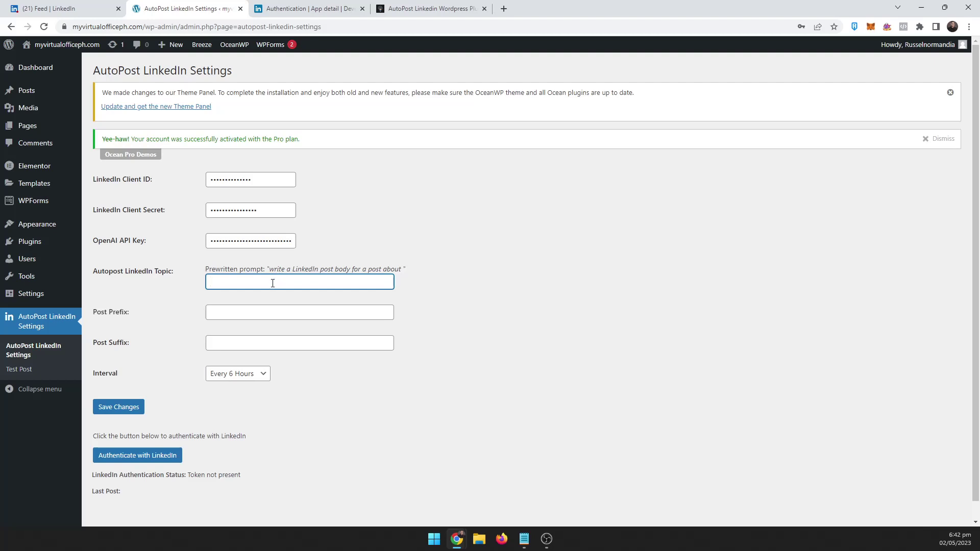
{"action": "type", "text": "something motivational and inspirational"}
{"action": "left_click", "coordinate": [241, 315]}
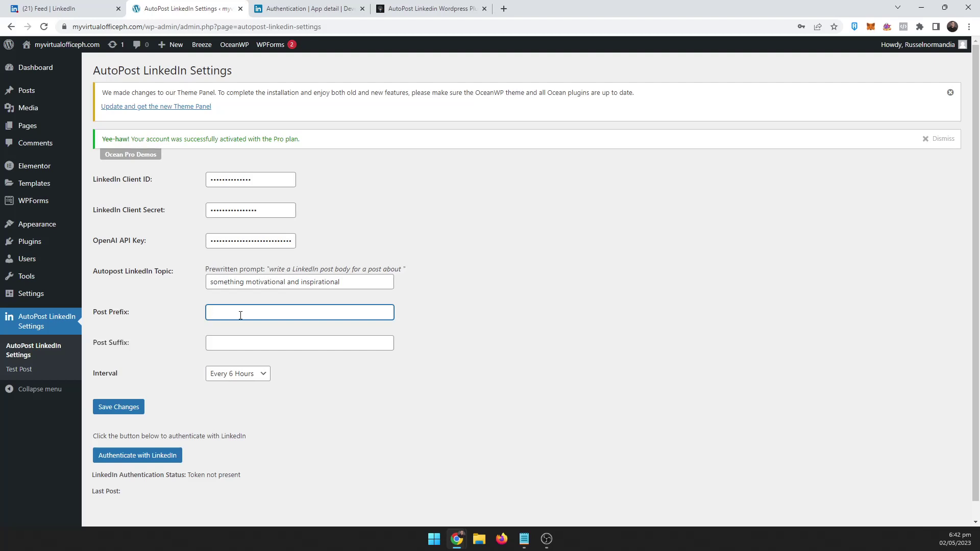
{"action": "type", "text": "This post was auto created by ChatGPT"}
{"action": "left_click", "coordinate": [273, 342]}
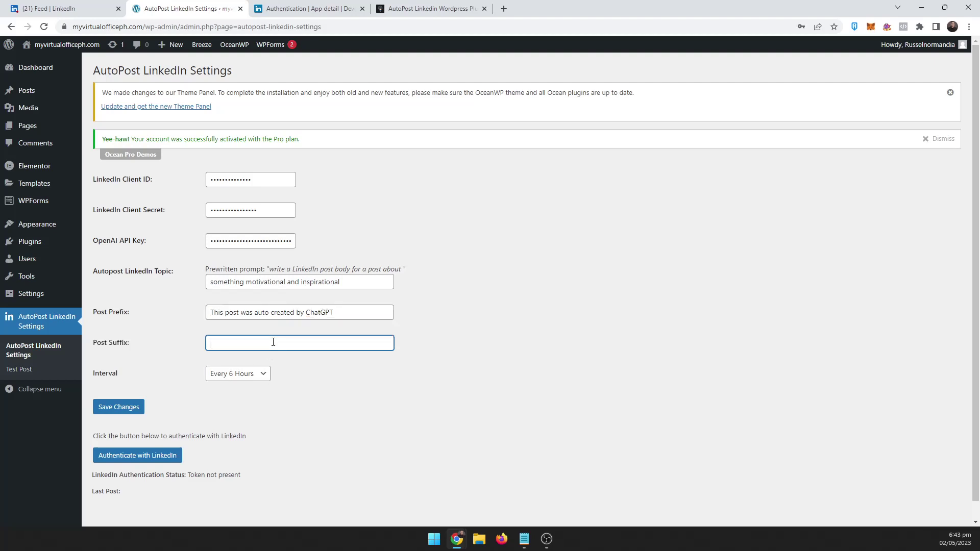
Set suffix 'learn more at autoblogplugin.com', keep interval Every 6 Hours, and save the settings.
{"action": "type", "text": "learn more at autoblogplugin.com"}
{"action": "left_click", "coordinate": [249, 375]}
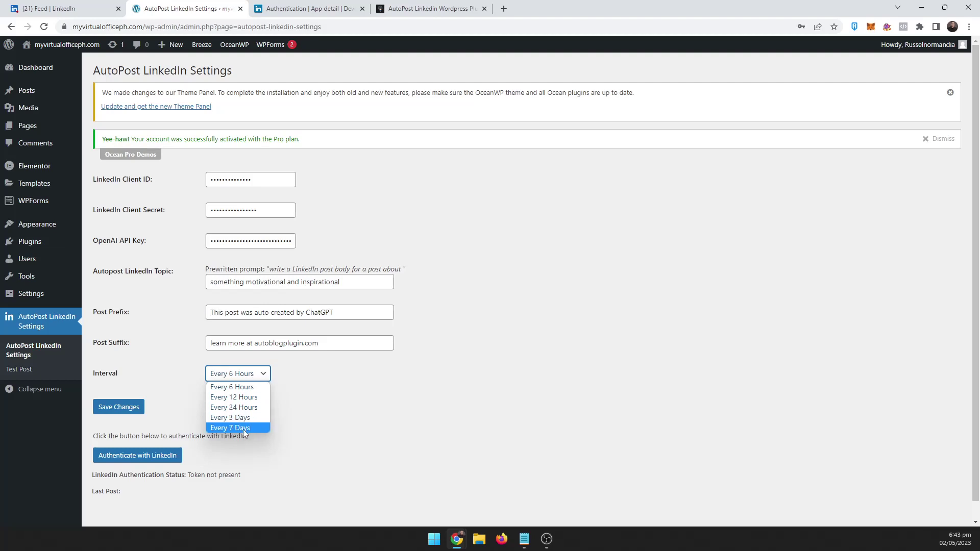
{"action": "left_click", "coordinate": [256, 373]}
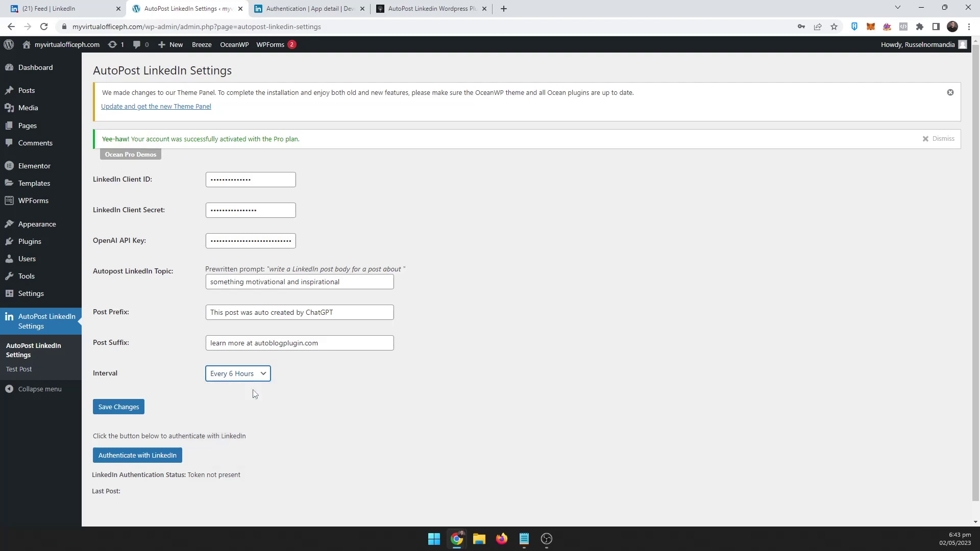
{"action": "left_click", "coordinate": [121, 411]}
{"action": "scroll", "coordinate": [684, 276], "scroll_direction": "down", "scroll_amount": 1}
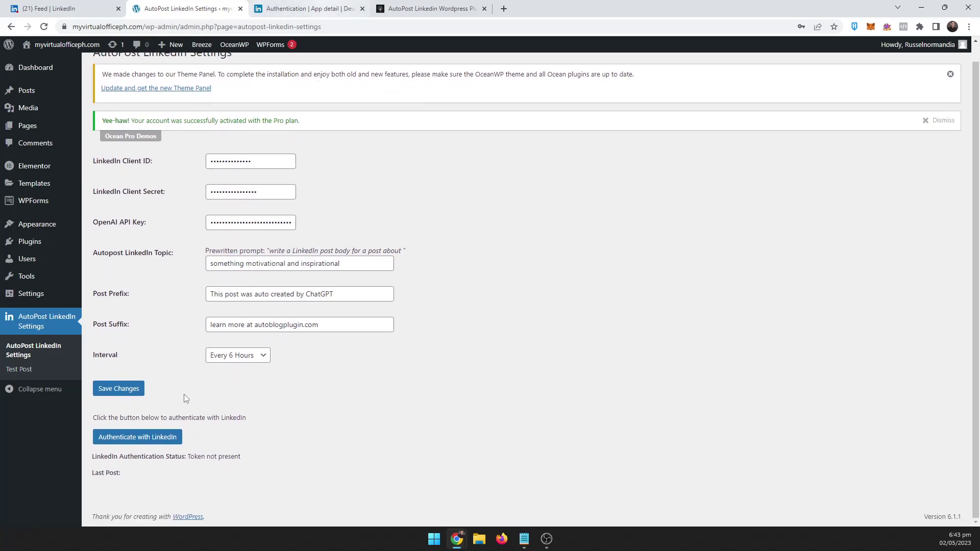
Review the LinkedIn app's existing authorized redirect URL on its Auth page.
{"action": "left_click", "coordinate": [323, 7]}
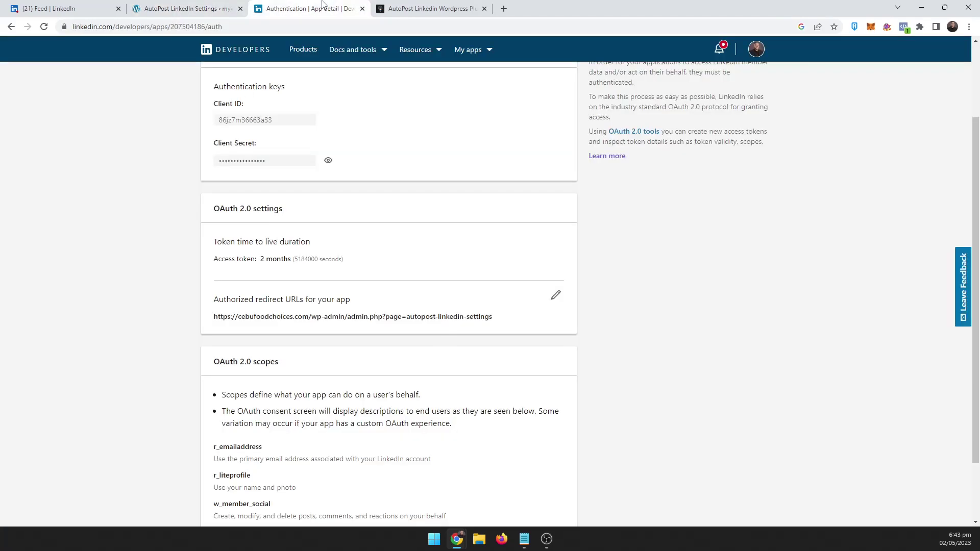
{"action": "left_click", "coordinate": [224, 9]}
{"action": "left_click", "coordinate": [288, 8]}
{"action": "scroll", "coordinate": [561, 311], "scroll_direction": "down", "scroll_amount": 2}
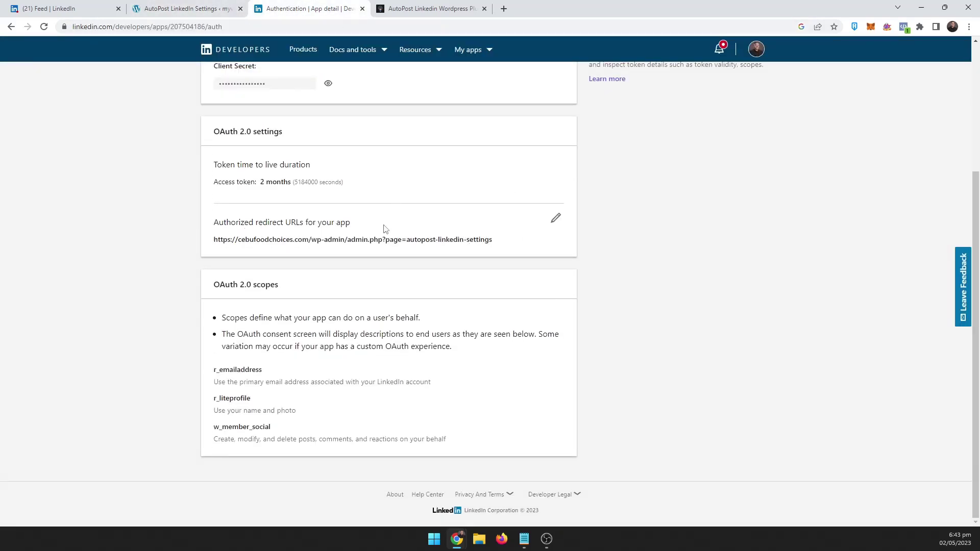
{"action": "left_click_drag", "start_coordinate": [228, 242], "coordinate": [546, 235]}
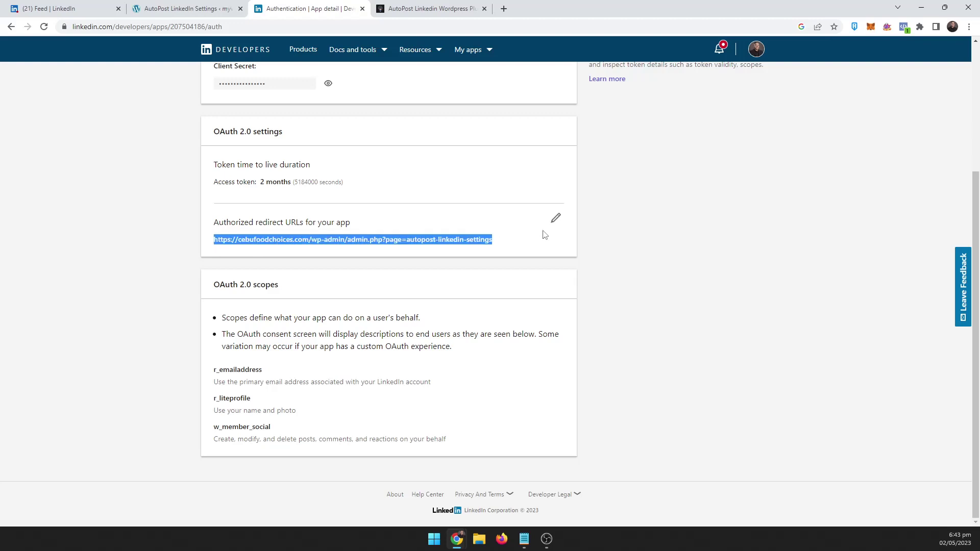
{"action": "left_click", "coordinate": [455, 259]}
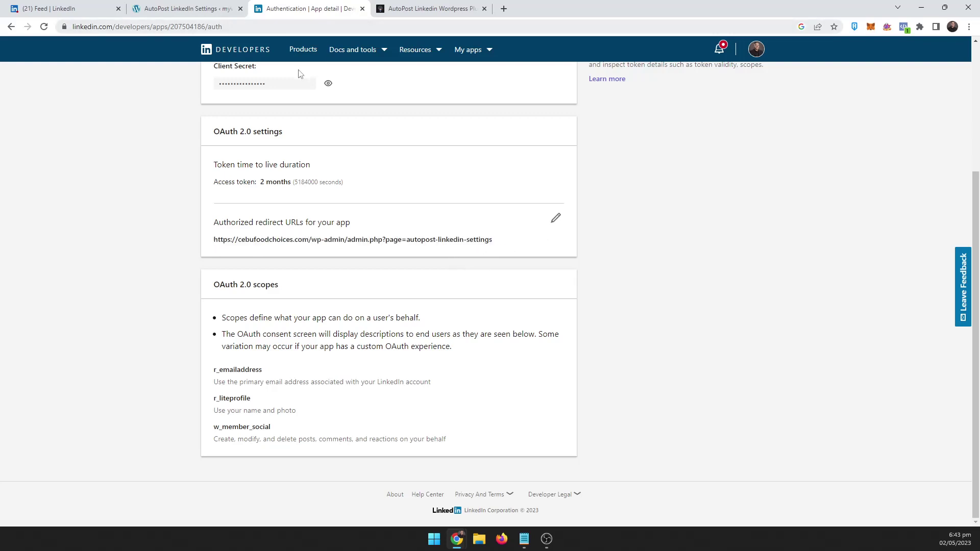
Copy the WordPress AutoPost settings page URL from the address bar.
{"action": "left_click", "coordinate": [172, 8]}
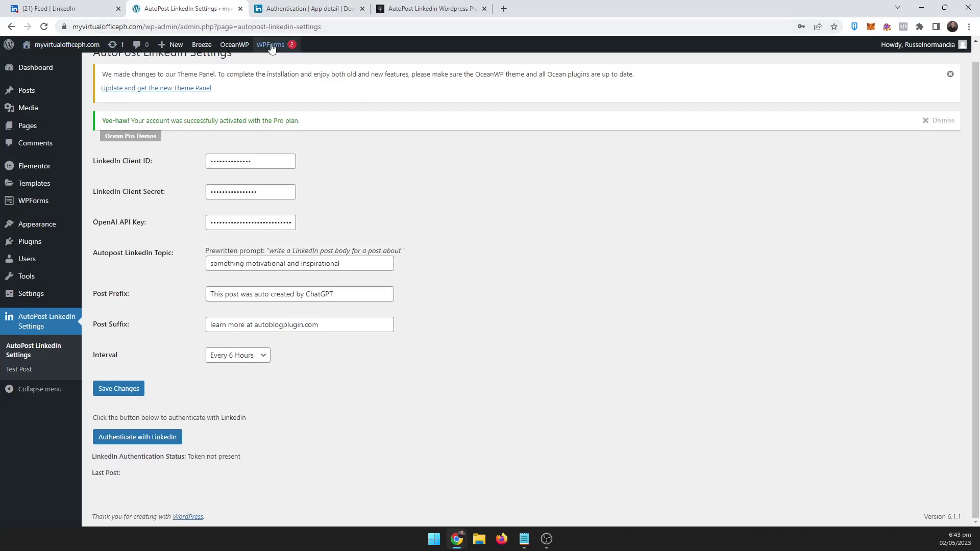
{"action": "left_click", "coordinate": [266, 27]}
{"action": "right_click", "coordinate": [265, 27]}
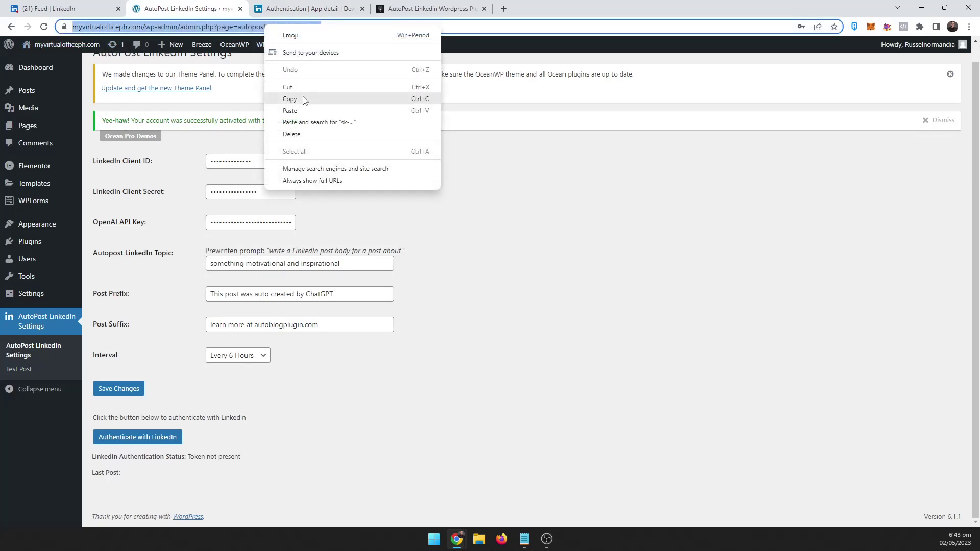
{"action": "left_click", "coordinate": [304, 99]}
Add the copied settings URL as a second authorized redirect URL and update the app.
{"action": "left_click", "coordinate": [306, 9]}
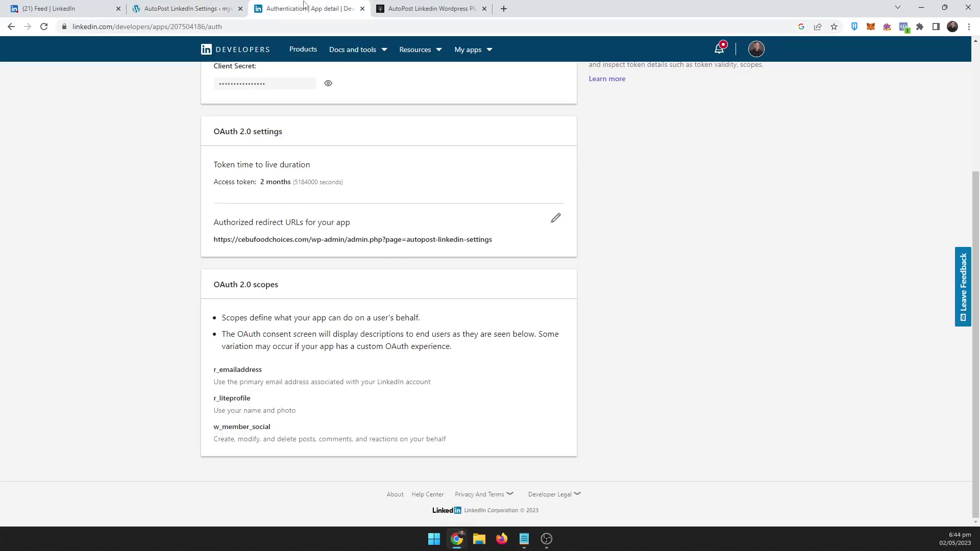
{"action": "left_click", "coordinate": [555, 220]}
{"action": "left_click", "coordinate": [255, 266]}
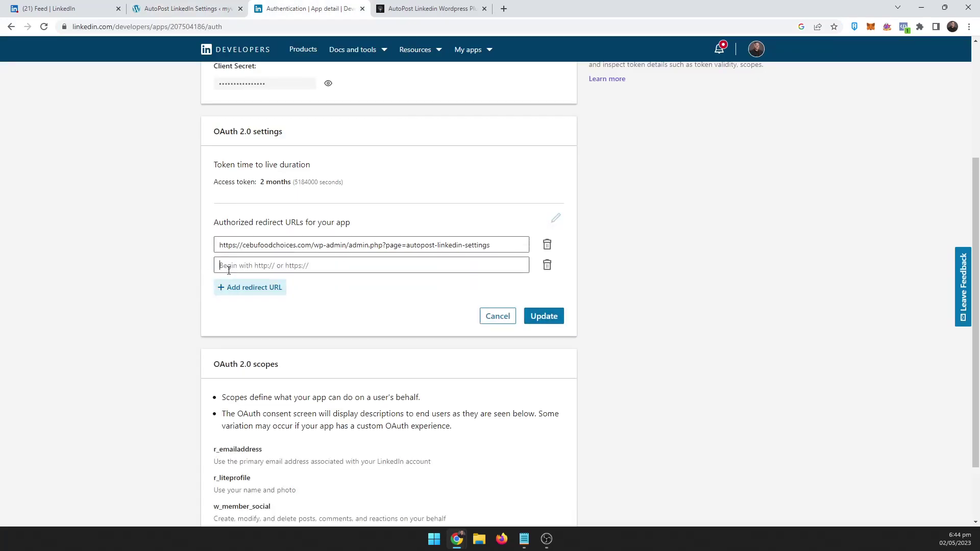
{"action": "key", "text": "ctrl+v"}
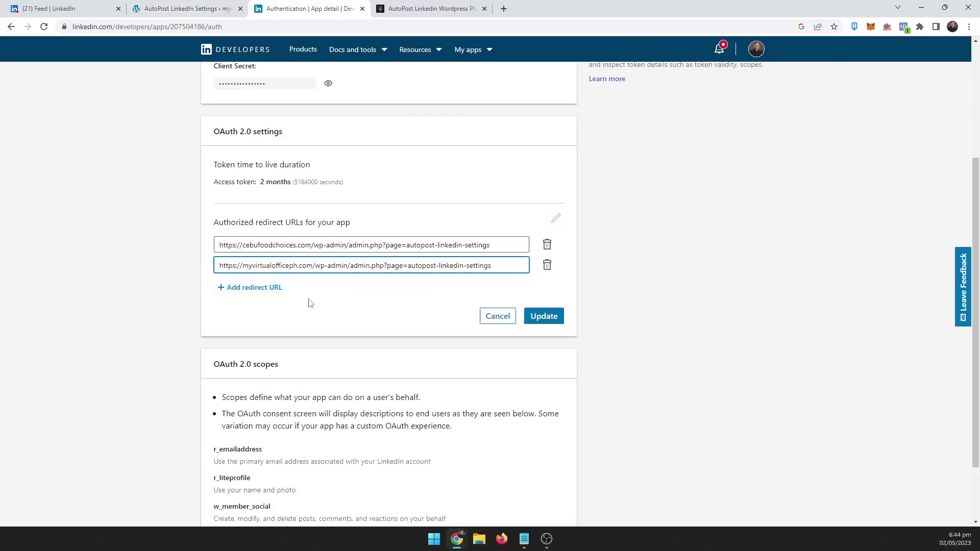
{"action": "left_click", "coordinate": [533, 319]}
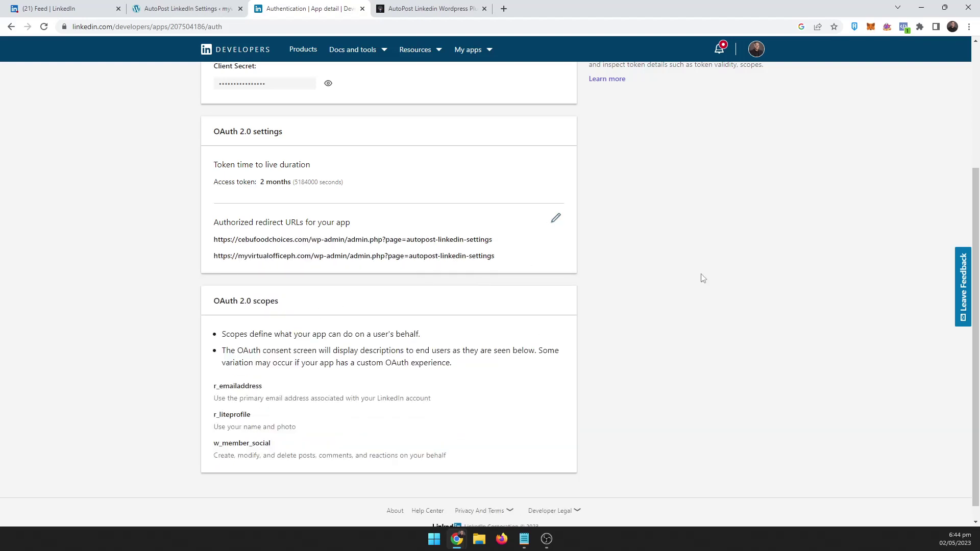
{"action": "left_click", "coordinate": [212, 6]}
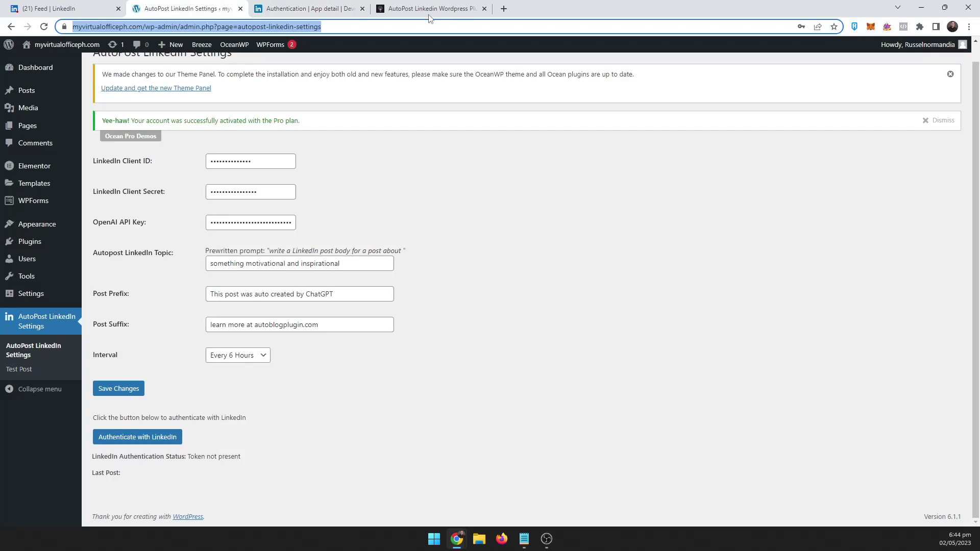
Authenticate with LinkedIn, signing in with the account password, so the status shows Token Present.
{"action": "left_click", "coordinate": [352, 9]}
{"action": "left_click", "coordinate": [120, 443]}
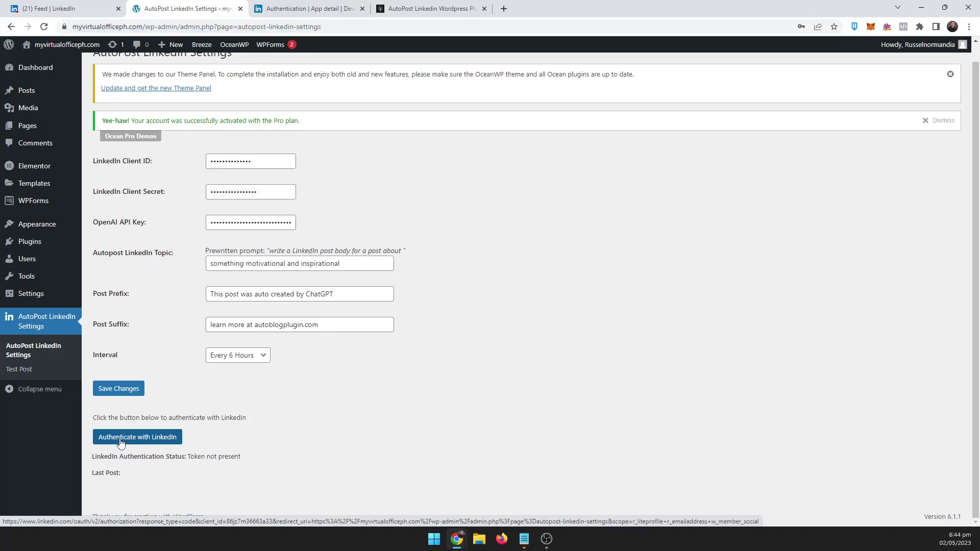
{"action": "left_click", "coordinate": [120, 443]}
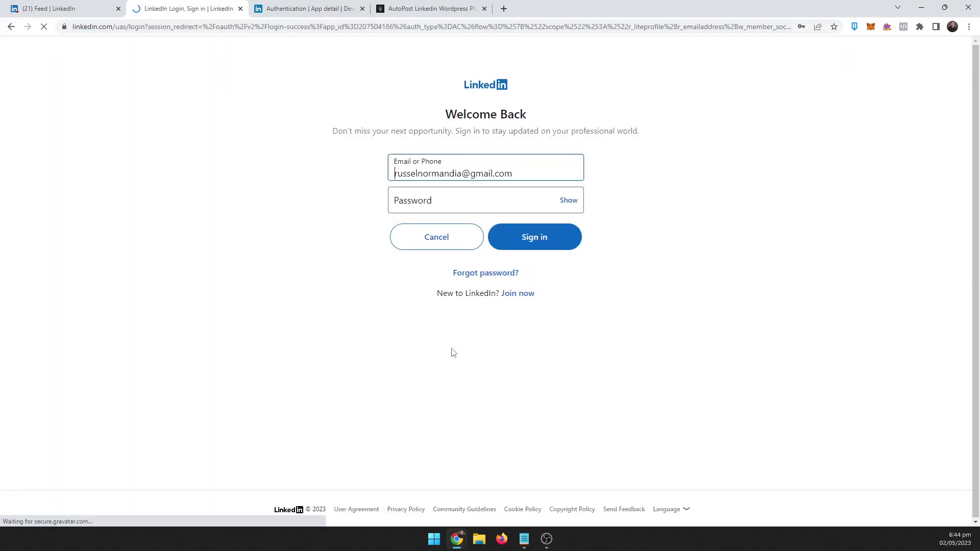
{"action": "left_click", "coordinate": [493, 206]}
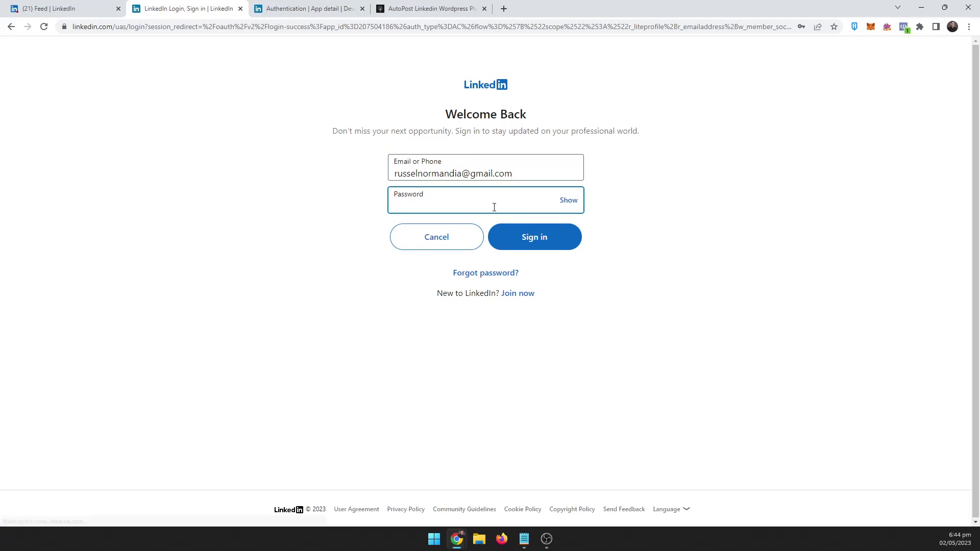
{"action": "type", "text": "••"}
{"action": "key", "text": "Return"}
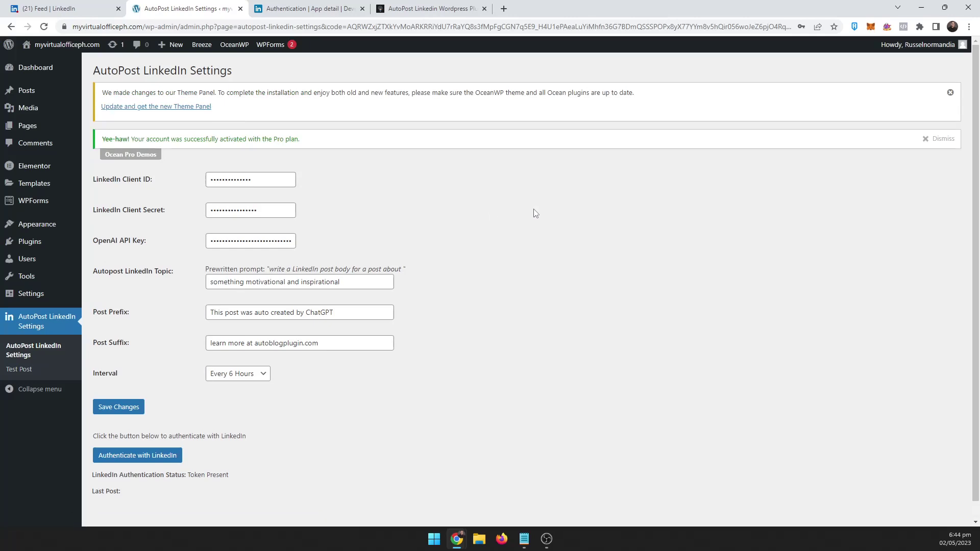
{"action": "left_click", "coordinate": [160, 456]}
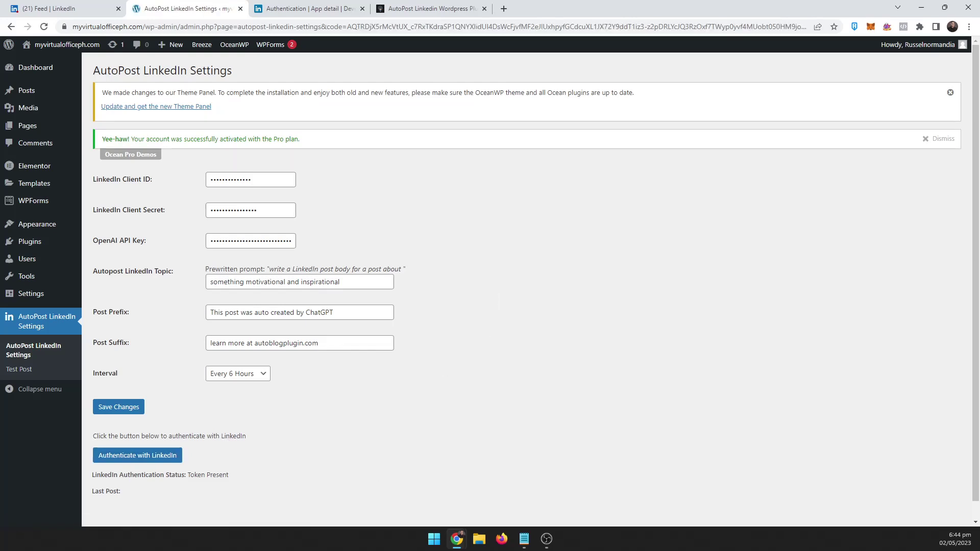
{"action": "left_click_drag", "start_coordinate": [94, 475], "coordinate": [246, 481]}
{"action": "left_click", "coordinate": [198, 476]}
{"action": "left_click_drag", "start_coordinate": [188, 476], "coordinate": [228, 476]}
{"action": "scroll", "coordinate": [316, 462], "scroll_direction": "down", "scroll_amount": 1}
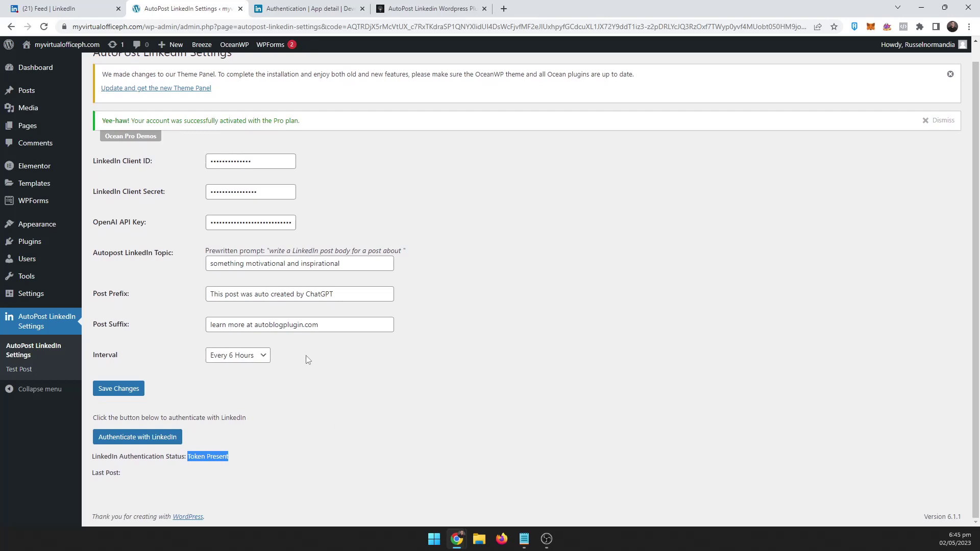
{"action": "left_click", "coordinate": [249, 356]}
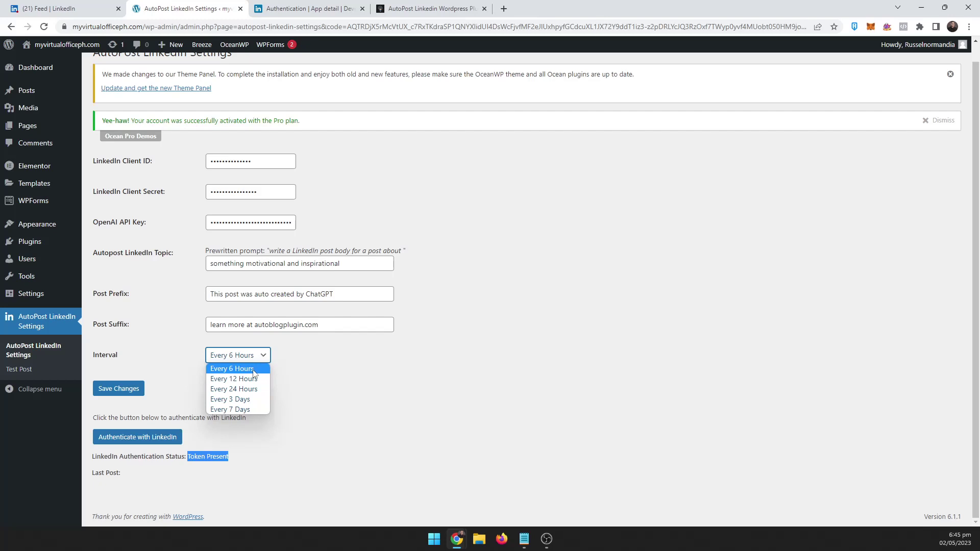
{"action": "left_click", "coordinate": [509, 375]}
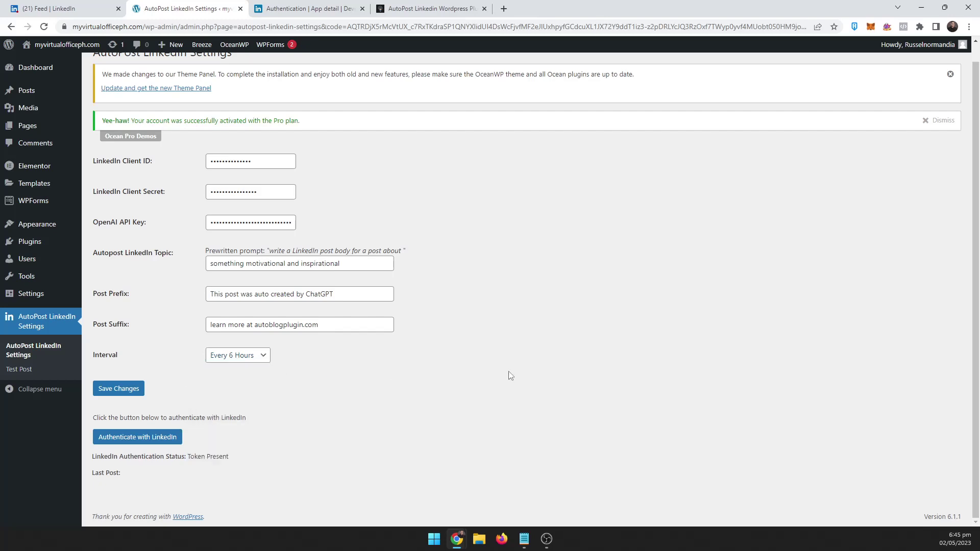
Submit a 'test post' message from the AutoPost Test Post page and get the success confirmation.
{"action": "left_click", "coordinate": [26, 377]}
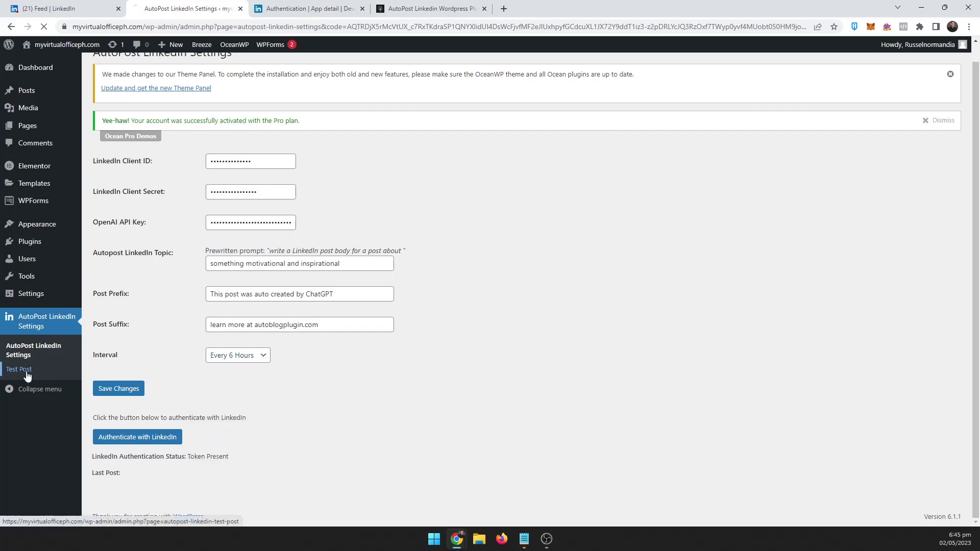
{"action": "left_click", "coordinate": [315, 213]}
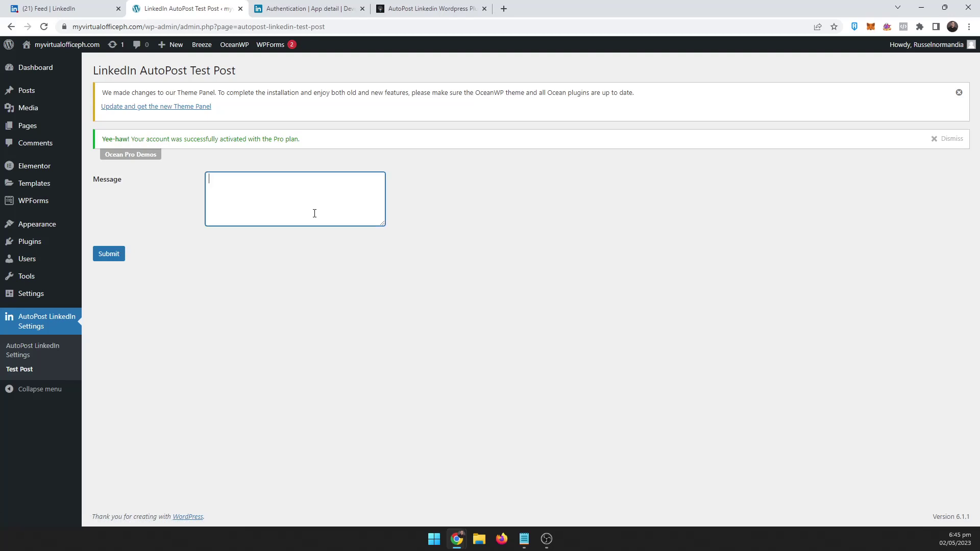
{"action": "type", "text": "test post"}
{"action": "left_click", "coordinate": [106, 253]}
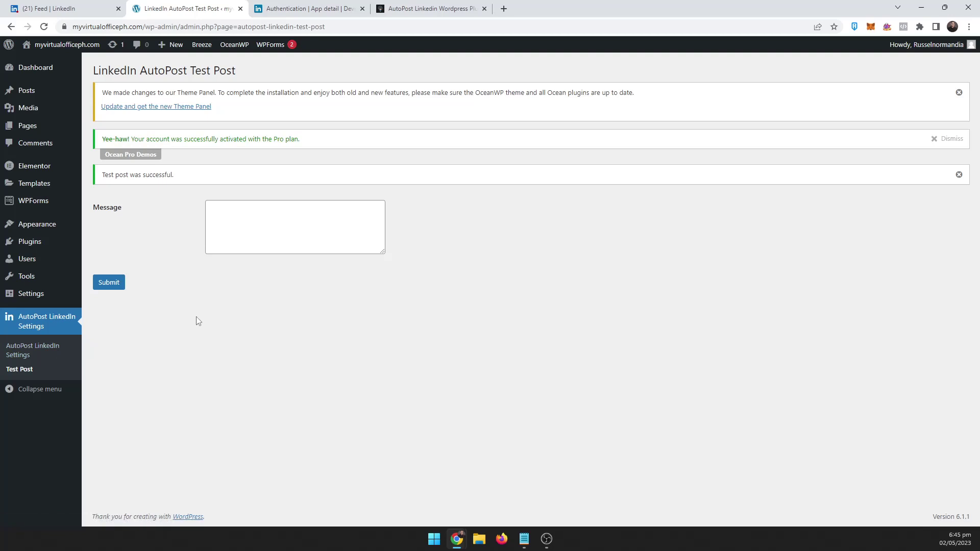
{"action": "left_click", "coordinate": [61, 9]}
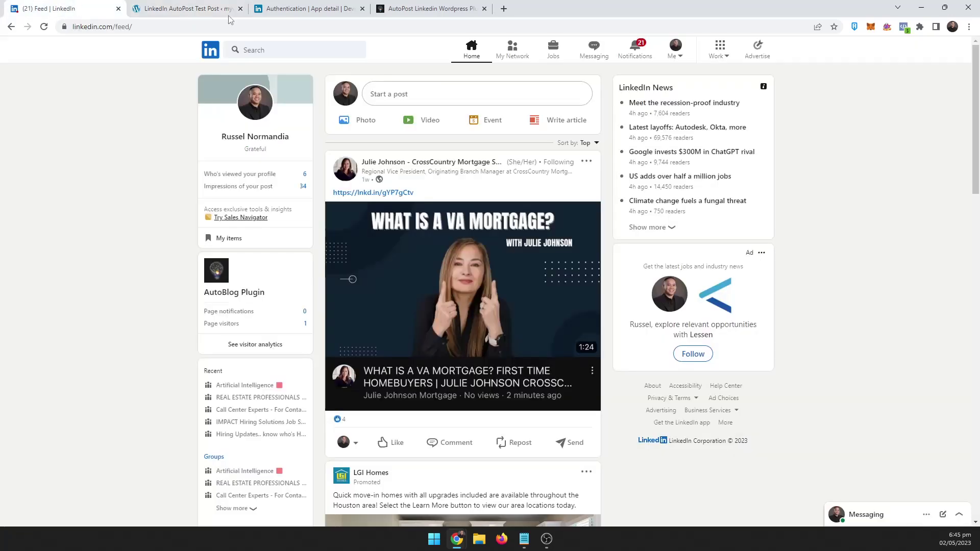
Check the LinkedIn profile's full activity list for the test post, then return to WordPress.
{"action": "left_click", "coordinate": [255, 141]}
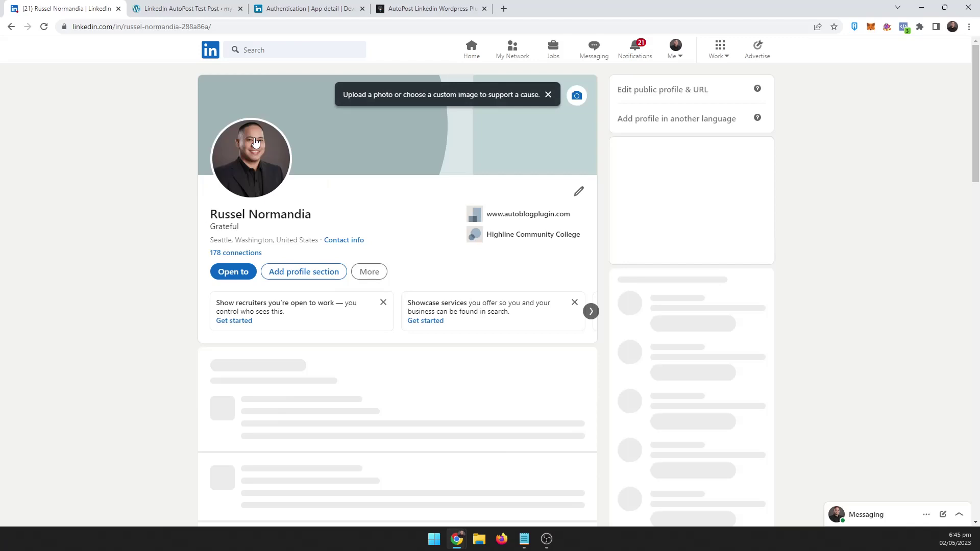
{"action": "scroll", "coordinate": [157, 247], "scroll_direction": "down", "scroll_amount": 10}
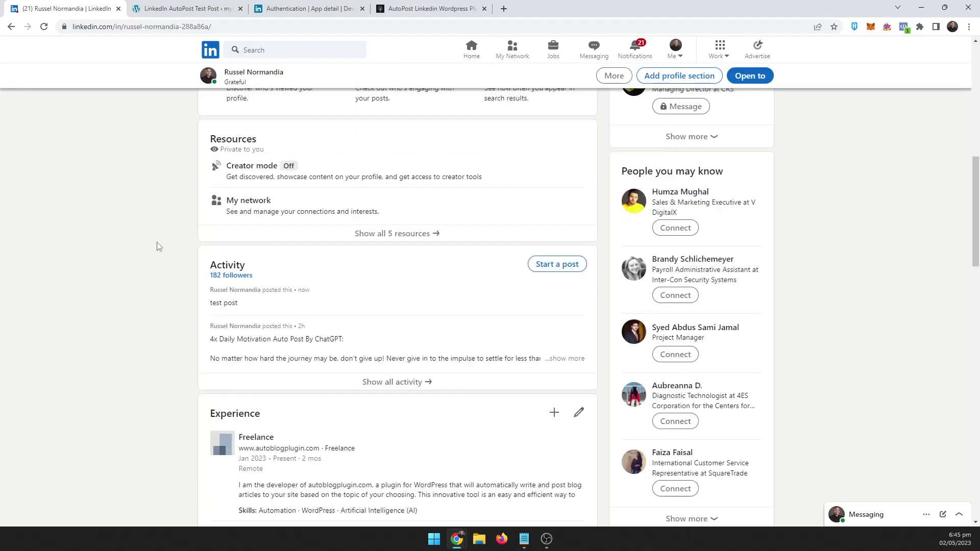
{"action": "scroll", "coordinate": [156, 247], "scroll_direction": "down", "scroll_amount": 1}
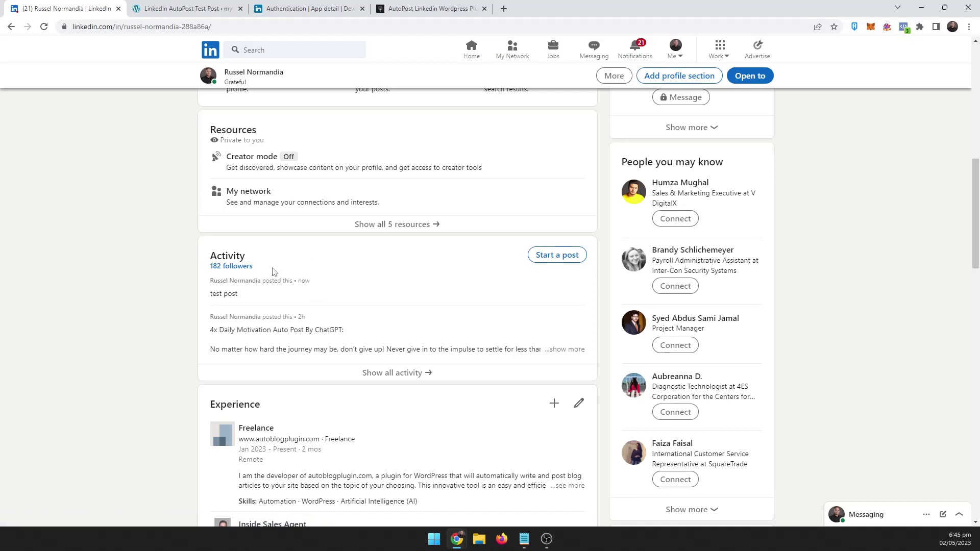
{"action": "left_click", "coordinate": [396, 372]}
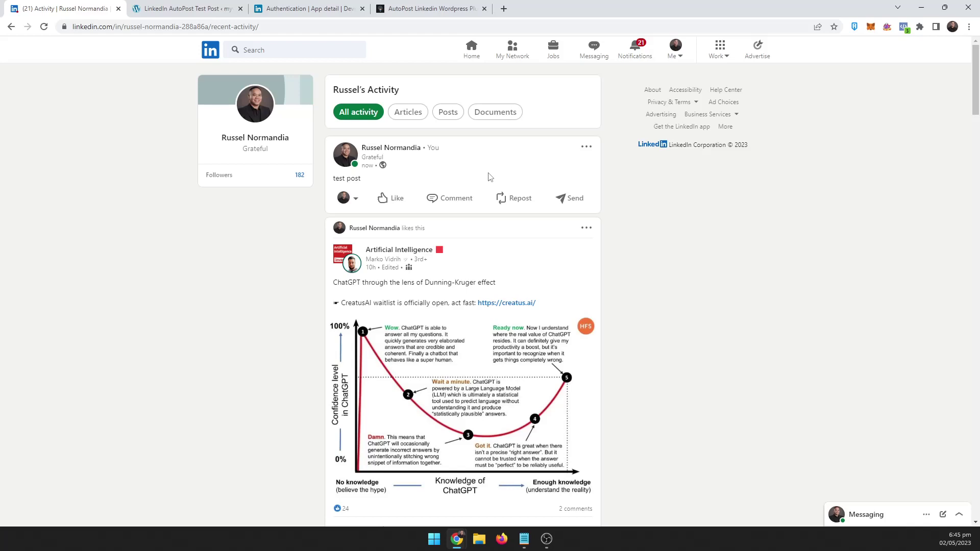
{"action": "left_click", "coordinate": [204, 7]}
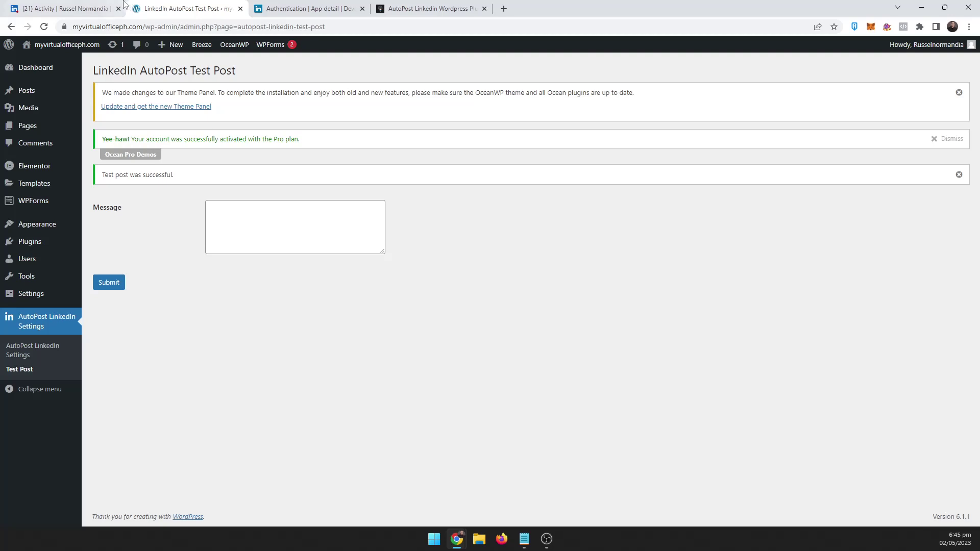
Return to the LinkedIn activity feed and expand the first two motivation posts' full text.
{"action": "left_click", "coordinate": [81, 8]}
{"action": "scroll", "coordinate": [338, 313], "scroll_direction": "down", "scroll_amount": 5}
{"action": "scroll", "coordinate": [338, 314], "scroll_direction": "down", "scroll_amount": 4}
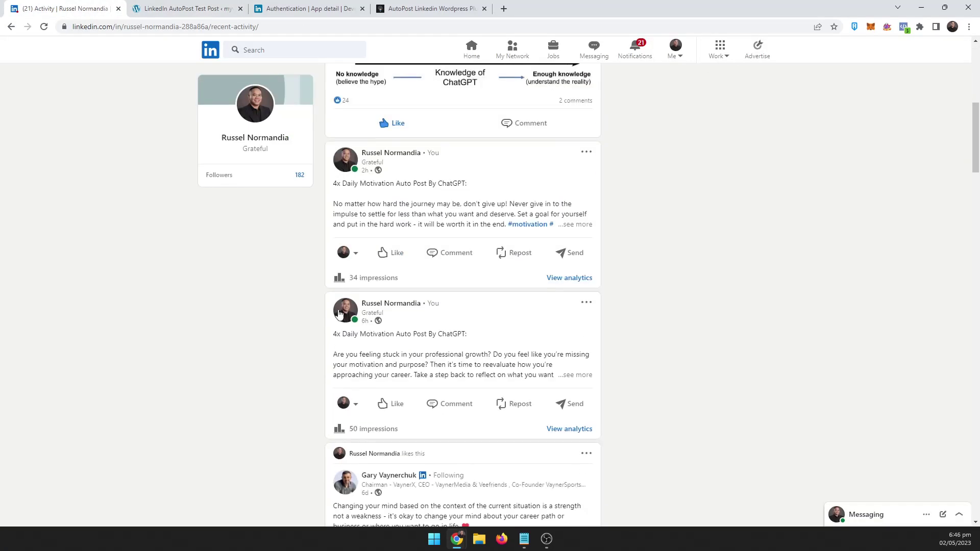
{"action": "scroll", "coordinate": [339, 327], "scroll_direction": "up", "scroll_amount": 1}
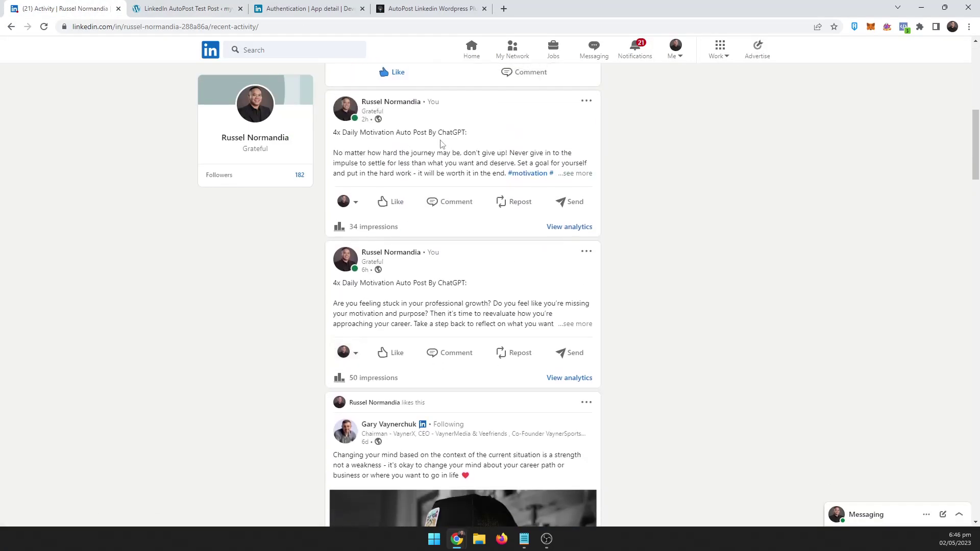
{"action": "left_click", "coordinate": [581, 174]}
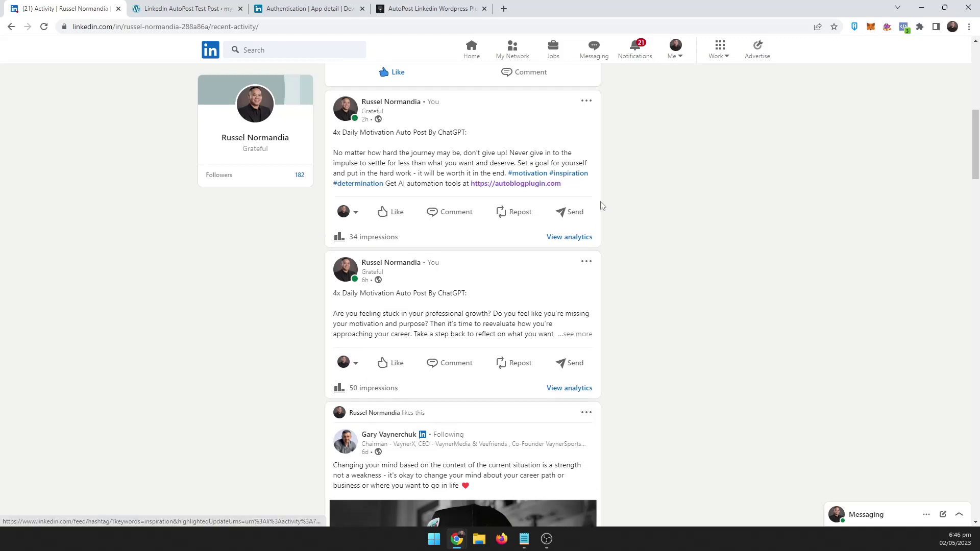
{"action": "left_click", "coordinate": [574, 334]}
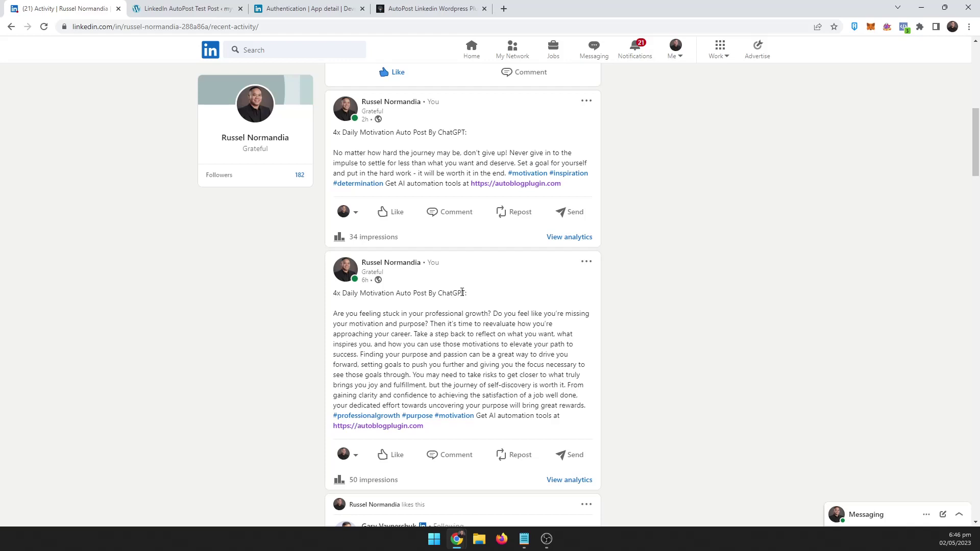
Highlight the second post's caption line and its closing promotional link line.
{"action": "left_click_drag", "start_coordinate": [467, 293], "coordinate": [332, 294]}
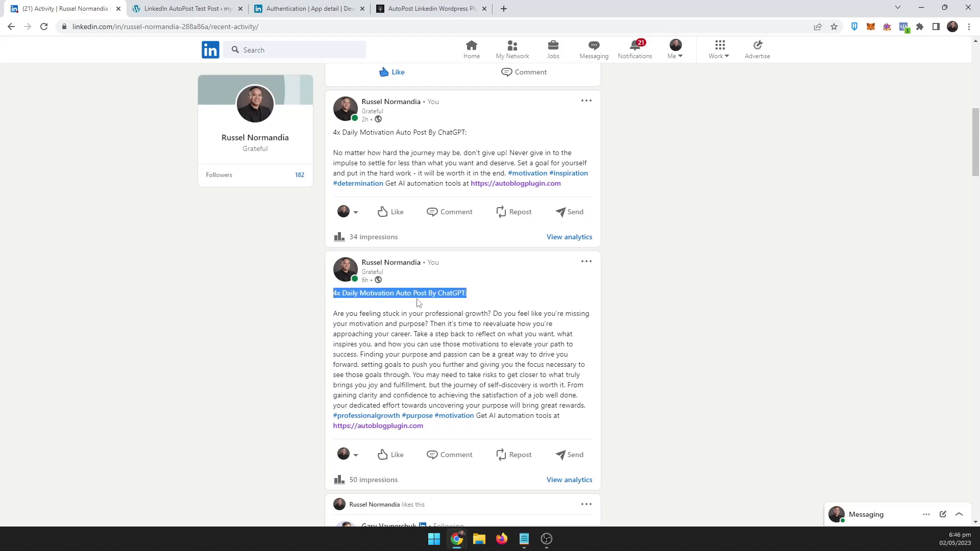
{"action": "left_click", "coordinate": [475, 295]}
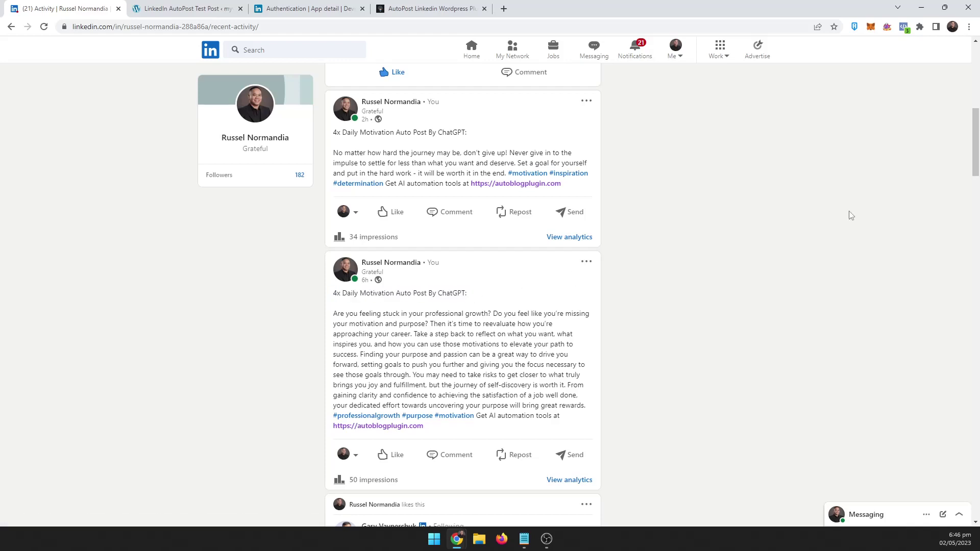
{"action": "scroll", "coordinate": [851, 215], "scroll_direction": "down", "scroll_amount": 1}
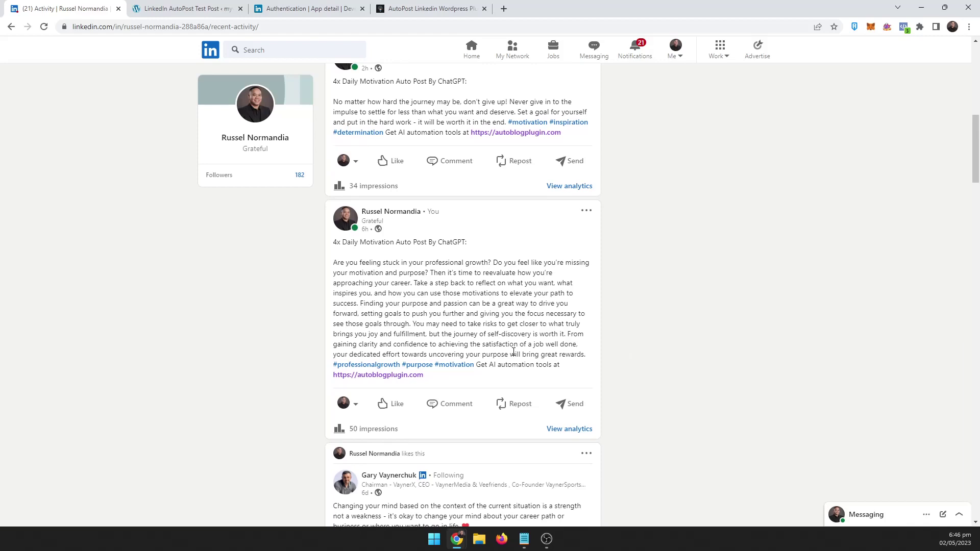
{"action": "left_click_drag", "start_coordinate": [479, 365], "coordinate": [566, 378]}
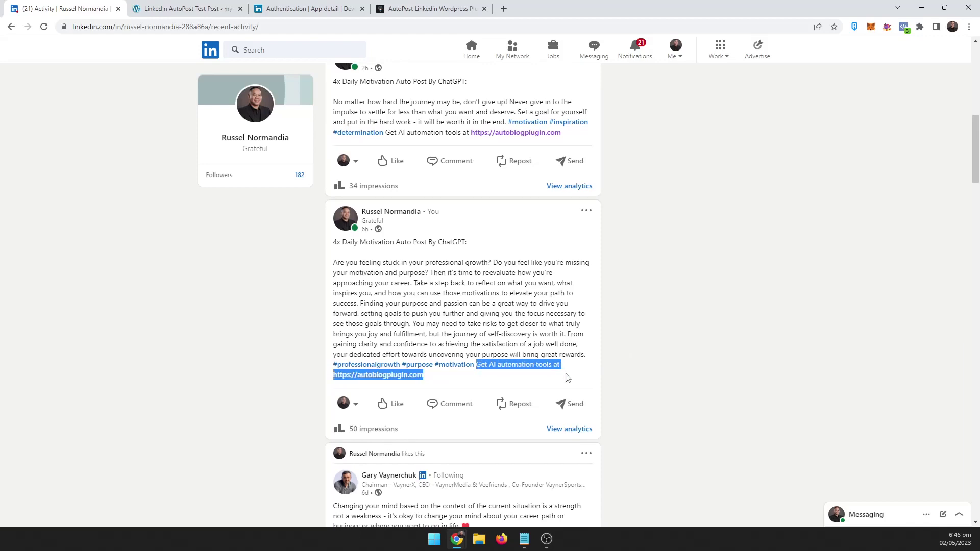
{"action": "left_click", "coordinate": [566, 377]}
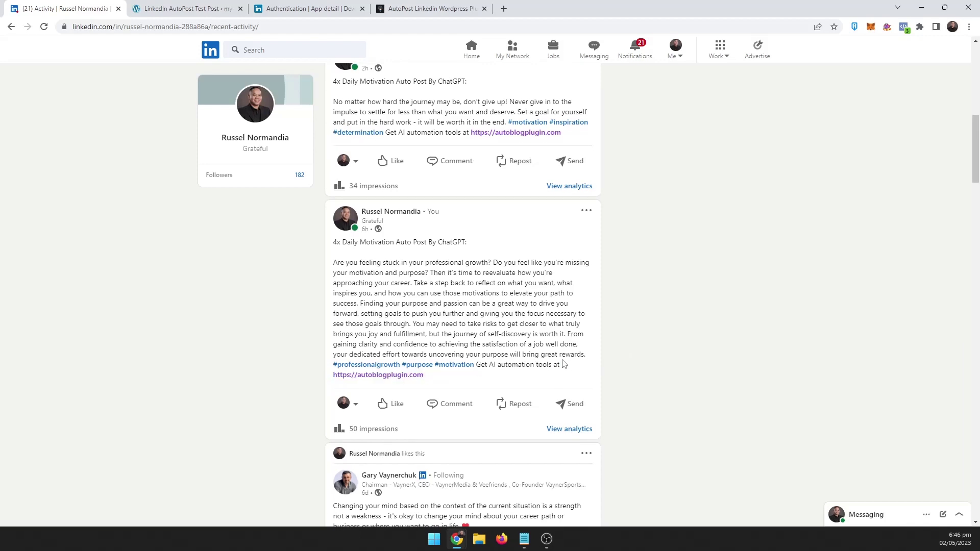
{"action": "scroll", "coordinate": [553, 358], "scroll_direction": "up", "scroll_amount": 4}
Expand the Perseverance post's full text, then scroll back to the top of the feed.
{"action": "scroll", "coordinate": [578, 351], "scroll_direction": "down", "scroll_amount": 16}
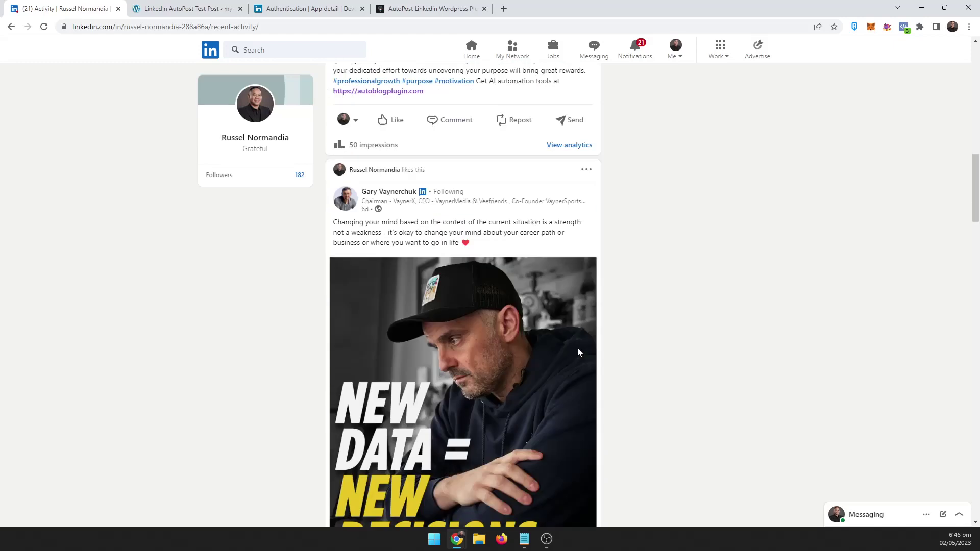
{"action": "left_click", "coordinate": [579, 304]}
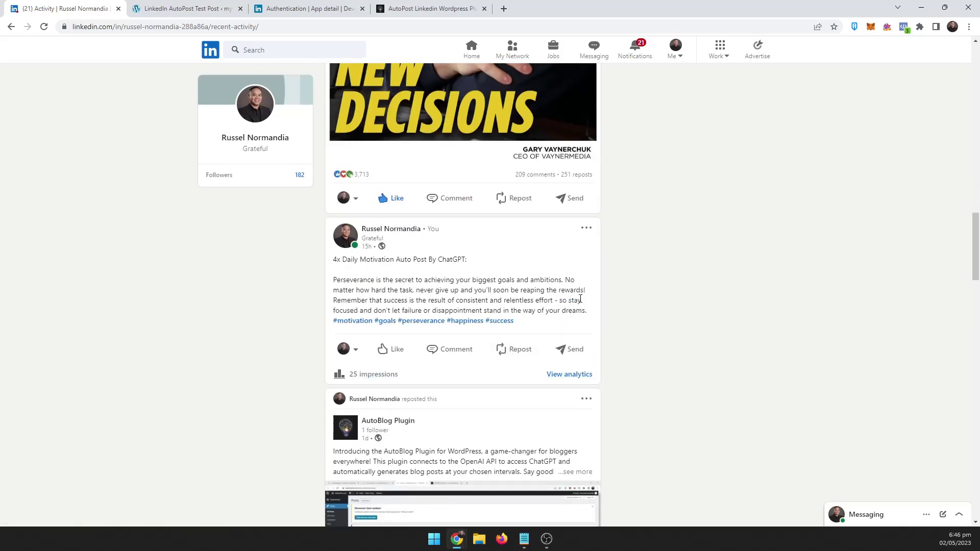
{"action": "scroll", "coordinate": [641, 284], "scroll_direction": "up", "scroll_amount": 10}
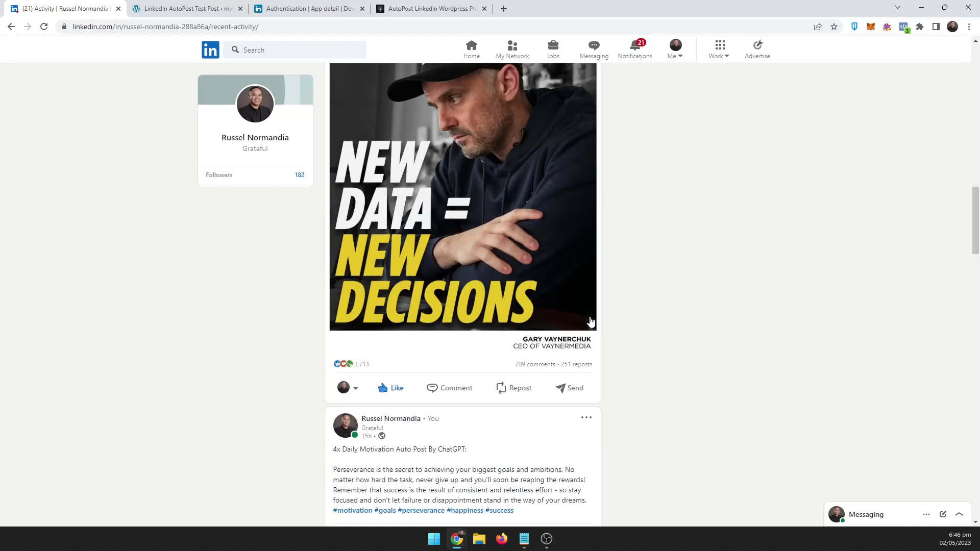
{"action": "scroll", "coordinate": [640, 284], "scroll_direction": "up", "scroll_amount": 5}
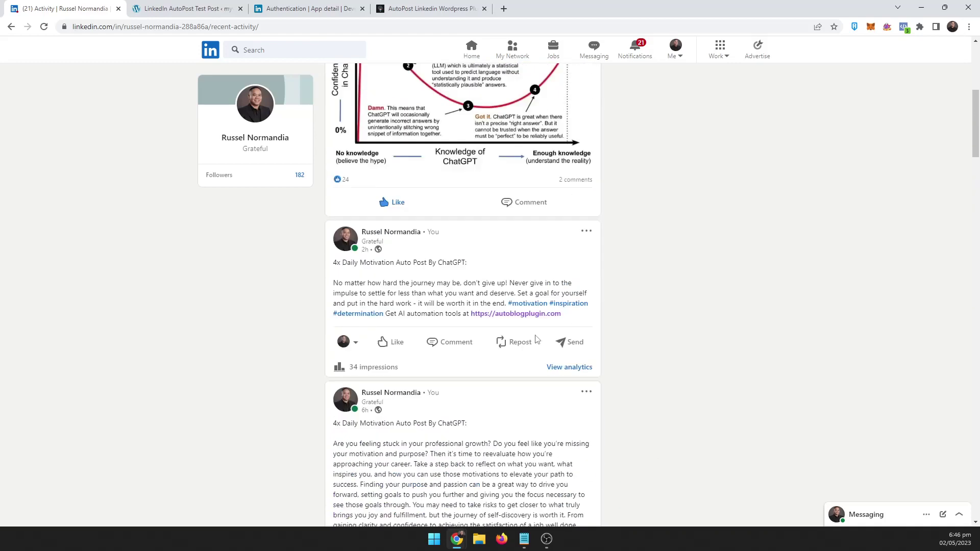
{"action": "scroll", "coordinate": [388, 286], "scroll_direction": "down", "scroll_amount": 3}
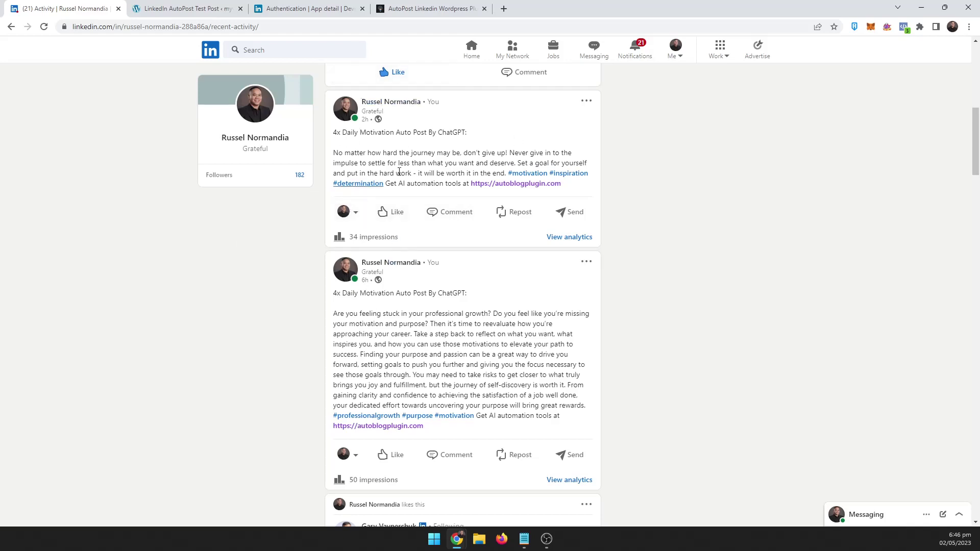
{"action": "scroll", "coordinate": [697, 269], "scroll_direction": "up", "scroll_amount": 3}
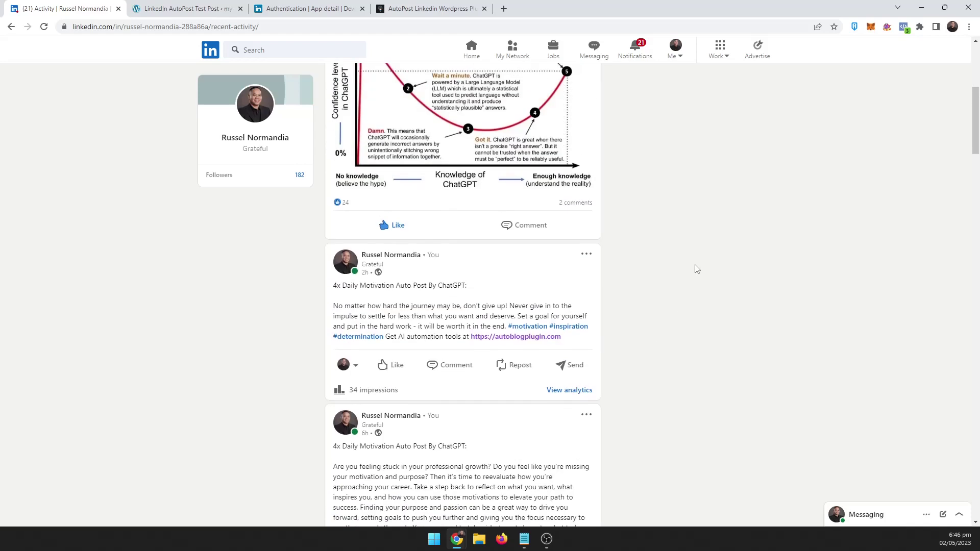
{"action": "scroll", "coordinate": [624, 329], "scroll_direction": "up", "scroll_amount": 3}
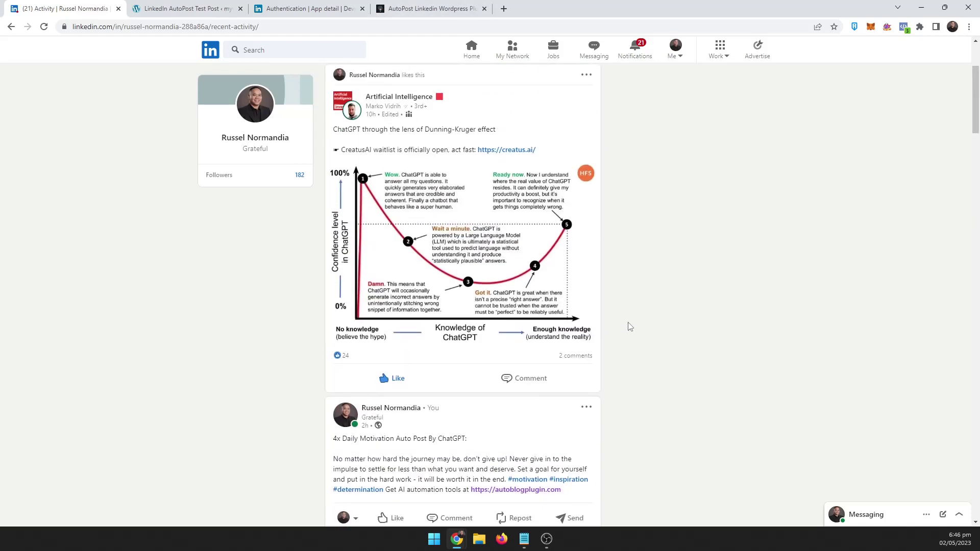
{"action": "scroll", "coordinate": [630, 327], "scroll_direction": "up", "scroll_amount": 3}
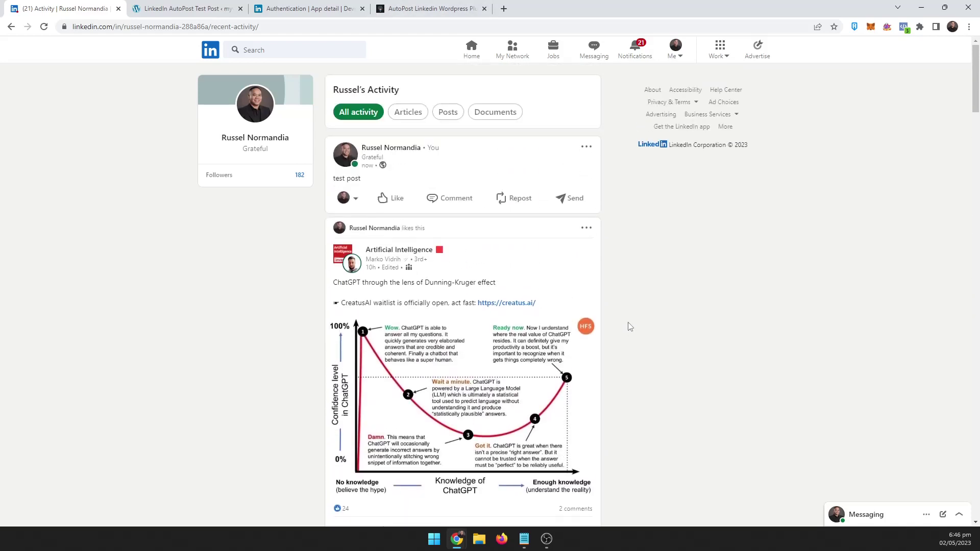
Permanently delete the LinkedIn test post, then return to the AutoPost Linkedin plugin product page.
{"action": "left_click", "coordinate": [586, 149]}
{"action": "left_click", "coordinate": [470, 315]}
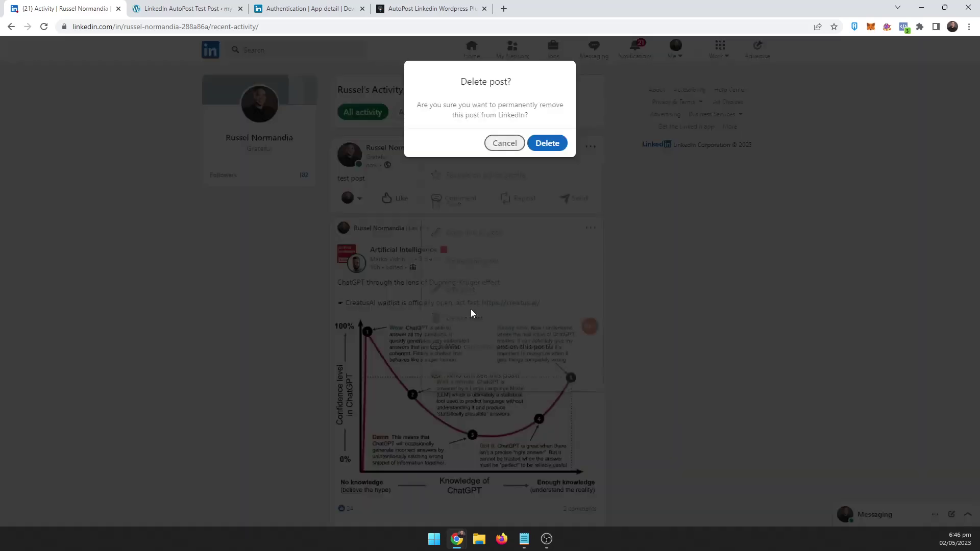
{"action": "left_click", "coordinate": [566, 145]}
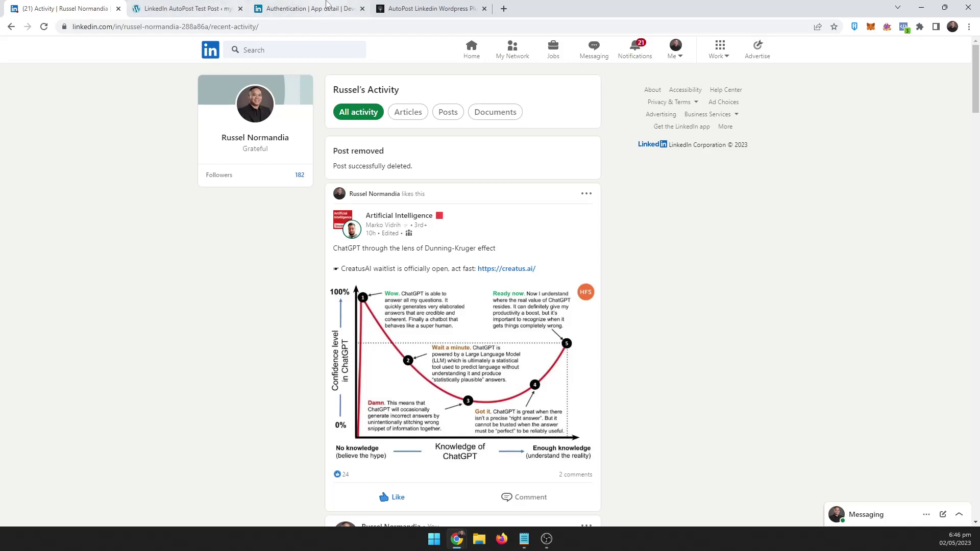
{"action": "left_click", "coordinate": [433, 5]}
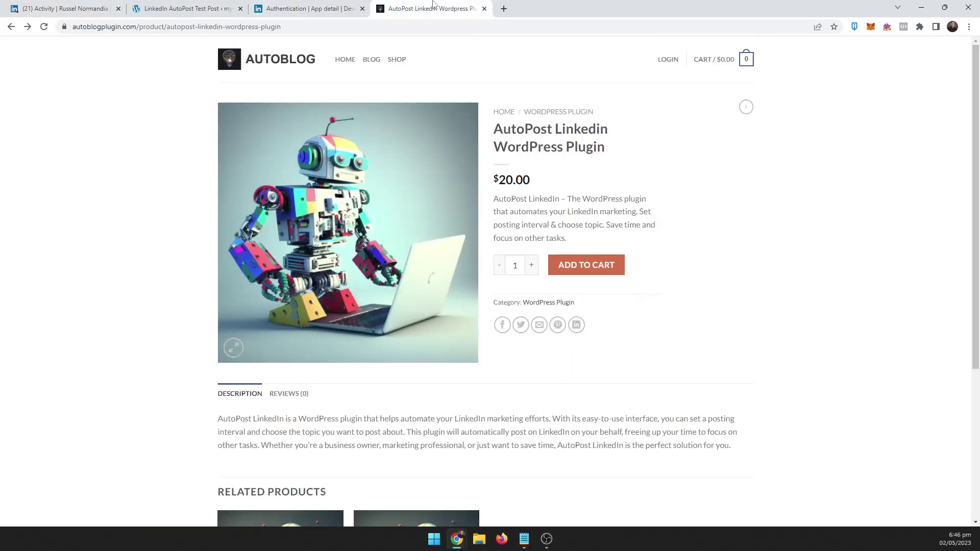